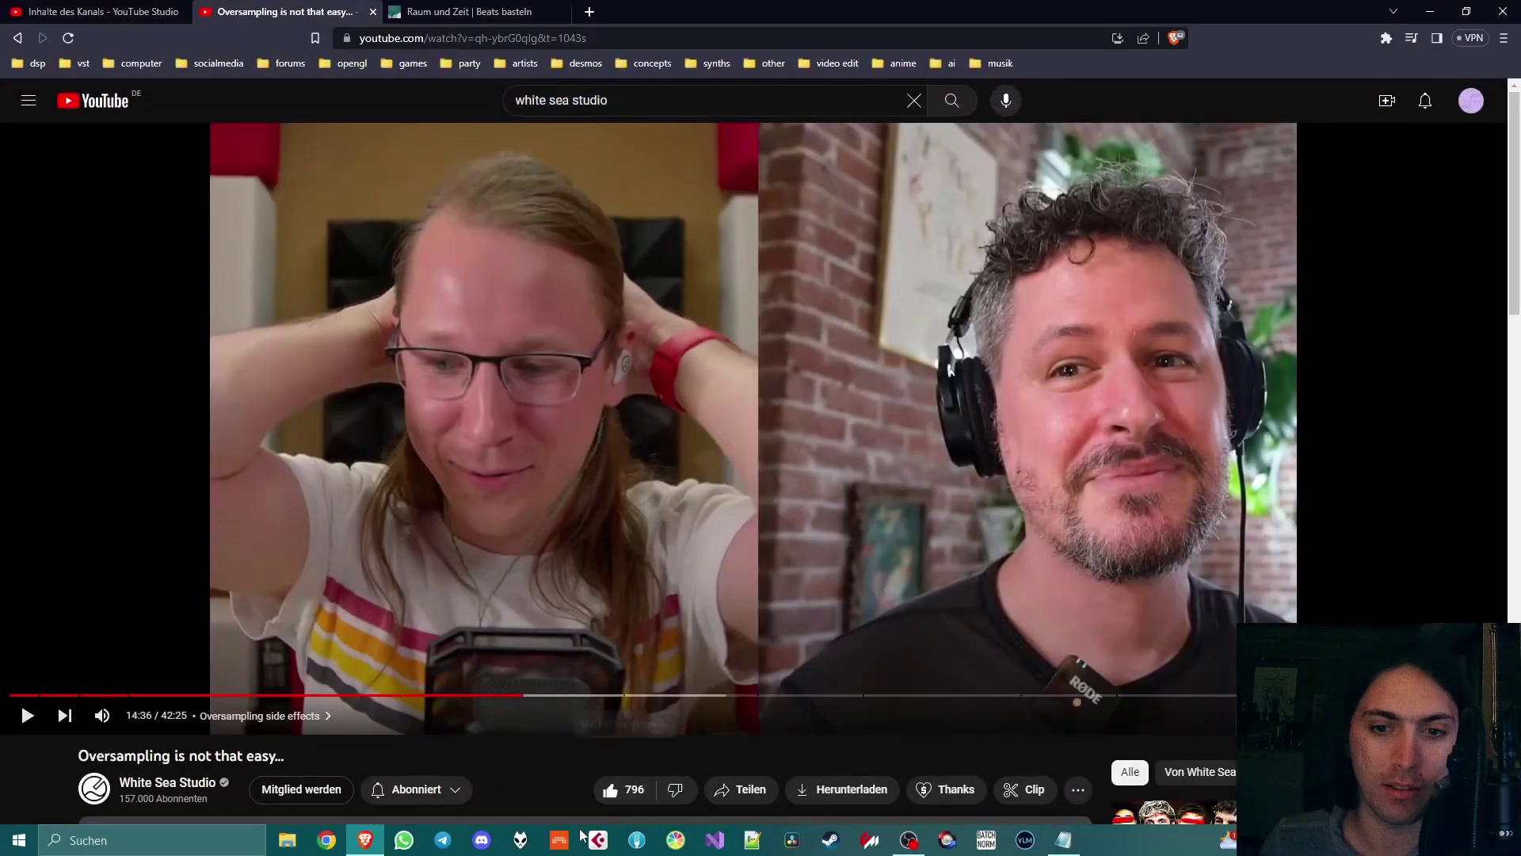
Step: Launch Bitwig Studio from the taskbar so its recent projects dashboard appears
{"action": "left_click", "coordinate": [559, 840]}
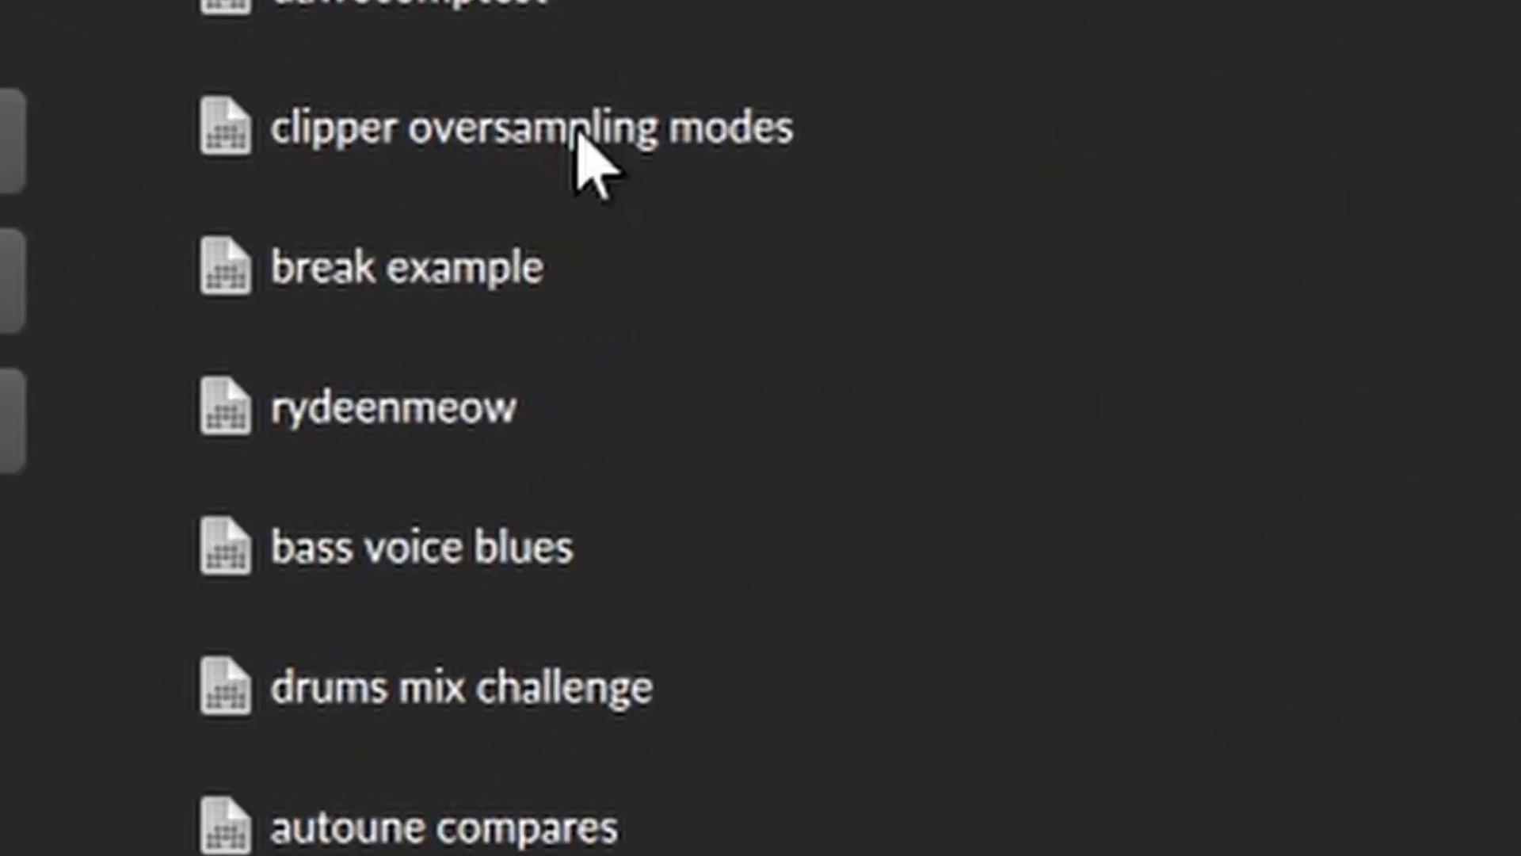
Step: Open the 'clipper oversampling modes' project and record-arm the Chop Suey track
{"action": "left_click", "coordinate": [489, 119]}
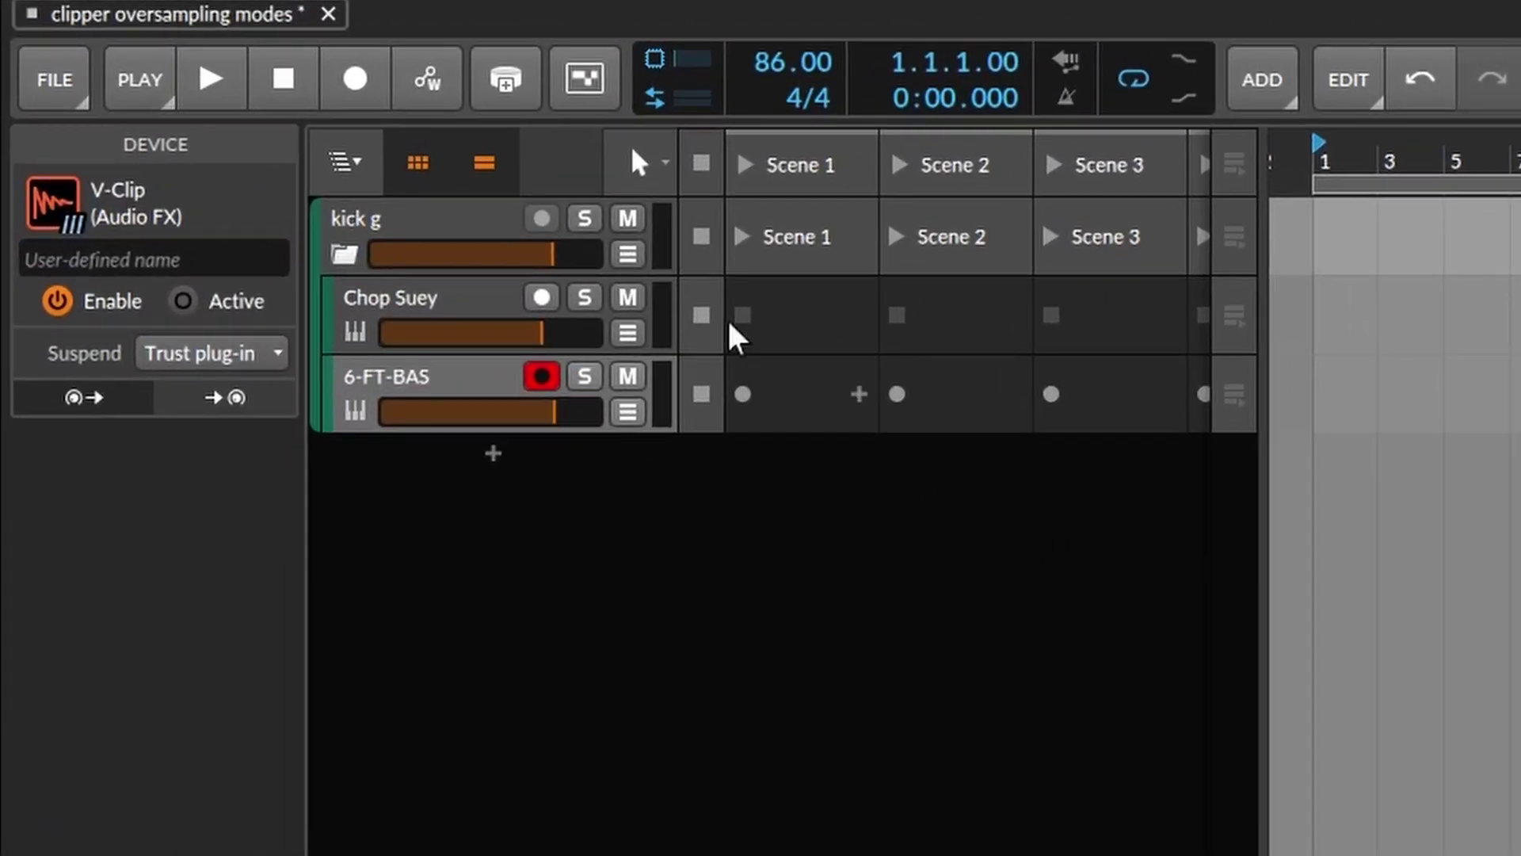
{"action": "left_click", "coordinate": [238, 136]}
{"action": "left_click", "coordinate": [759, 412]}
{"action": "left_click", "coordinate": [653, 407]}
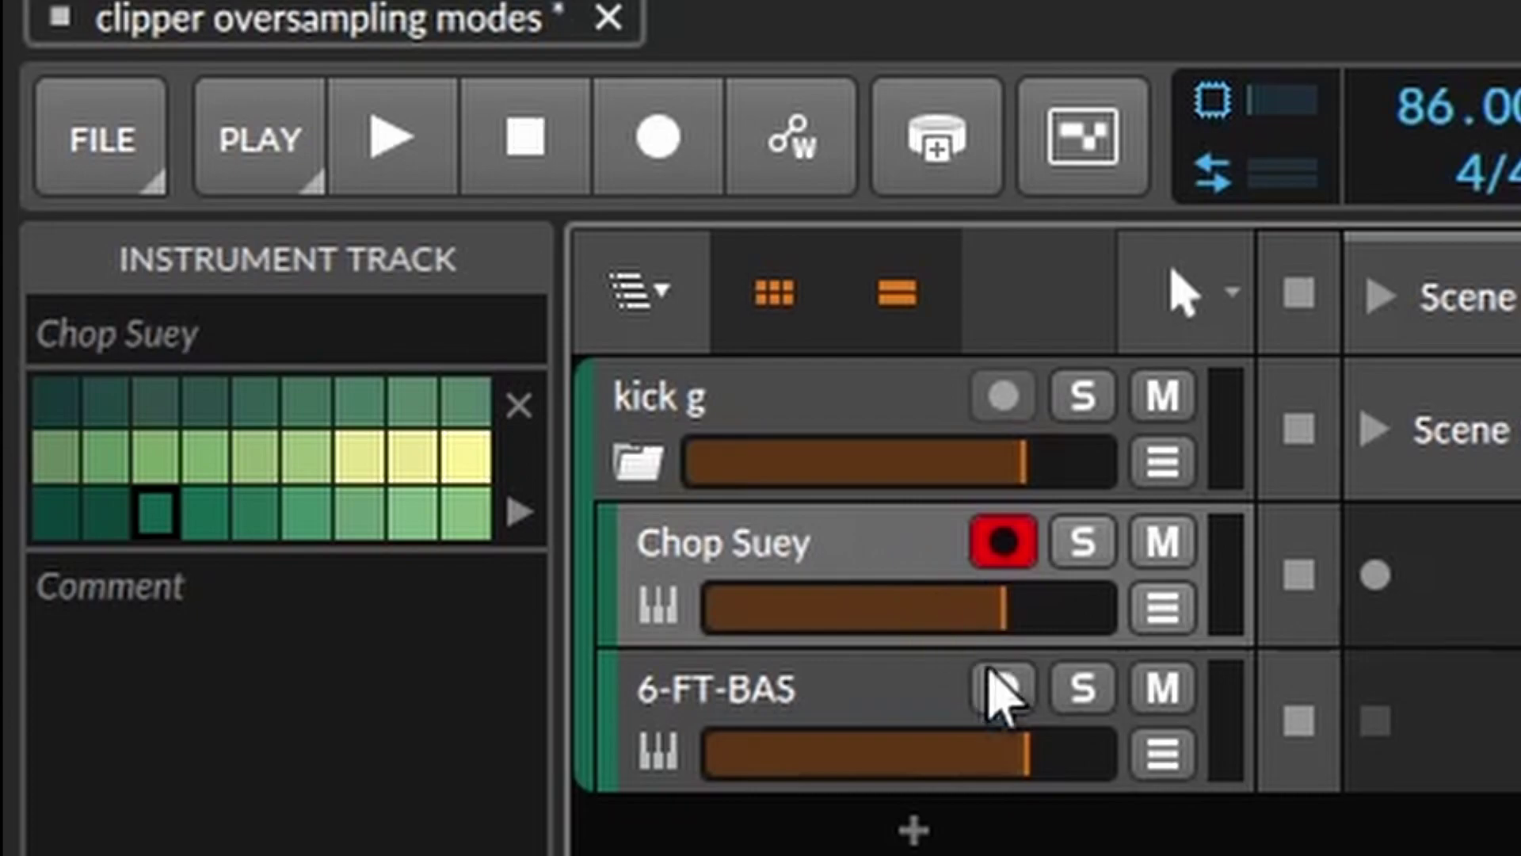
Step: Record-arm the 6-FT-BAS track, leaving both Chop Suey and 6-FT-BAS armed red
{"action": "left_click", "coordinate": [757, 522]}
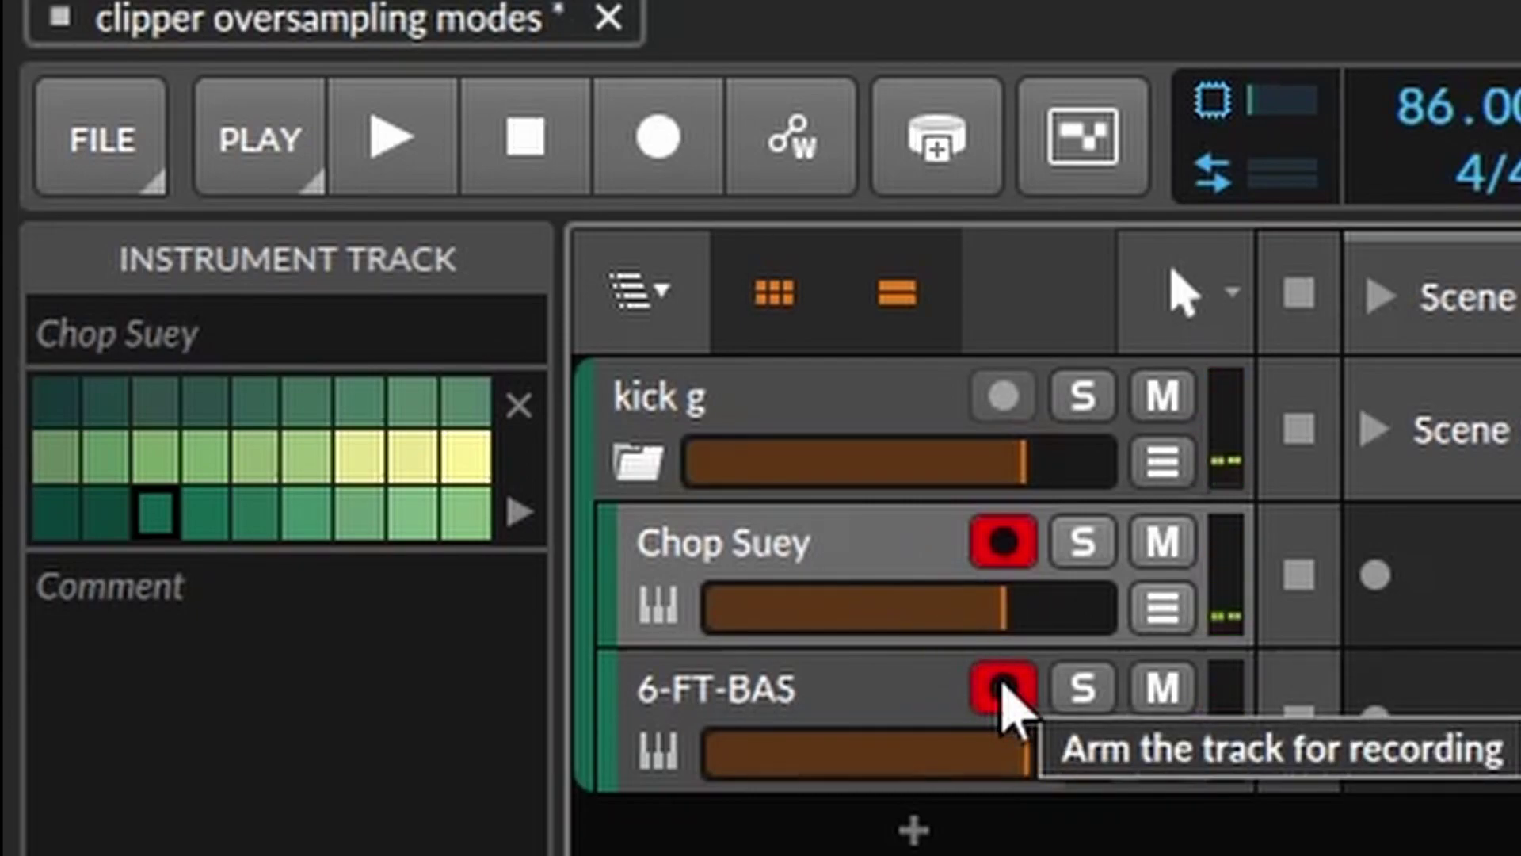
{"action": "left_click", "coordinate": [1001, 685]}
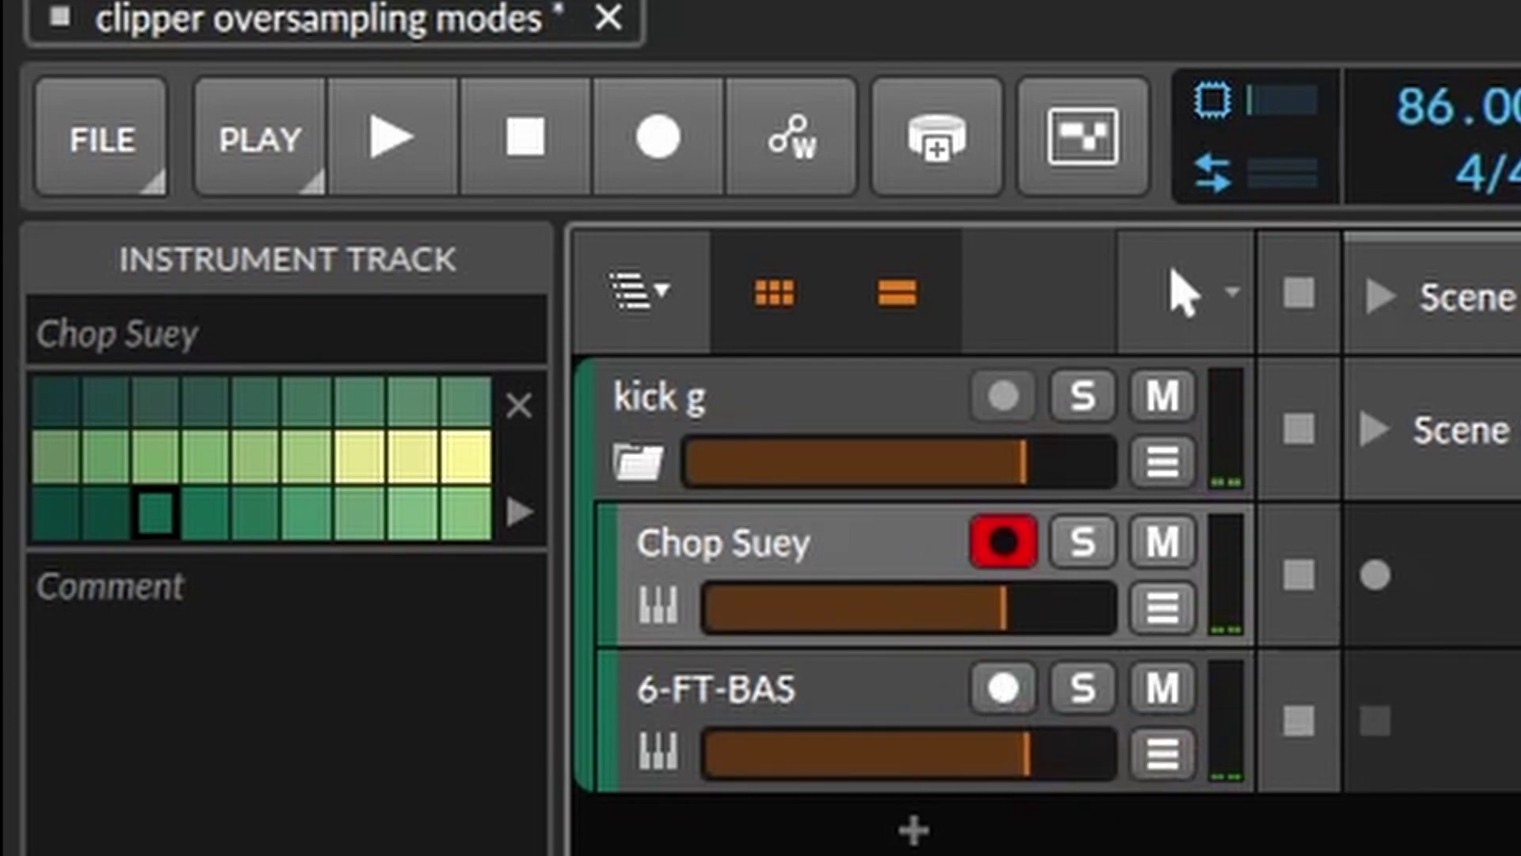
{"action": "left_click", "coordinate": [1003, 688]}
{"action": "left_click", "coordinate": [1007, 545]}
{"action": "left_click", "coordinate": [1004, 541]}
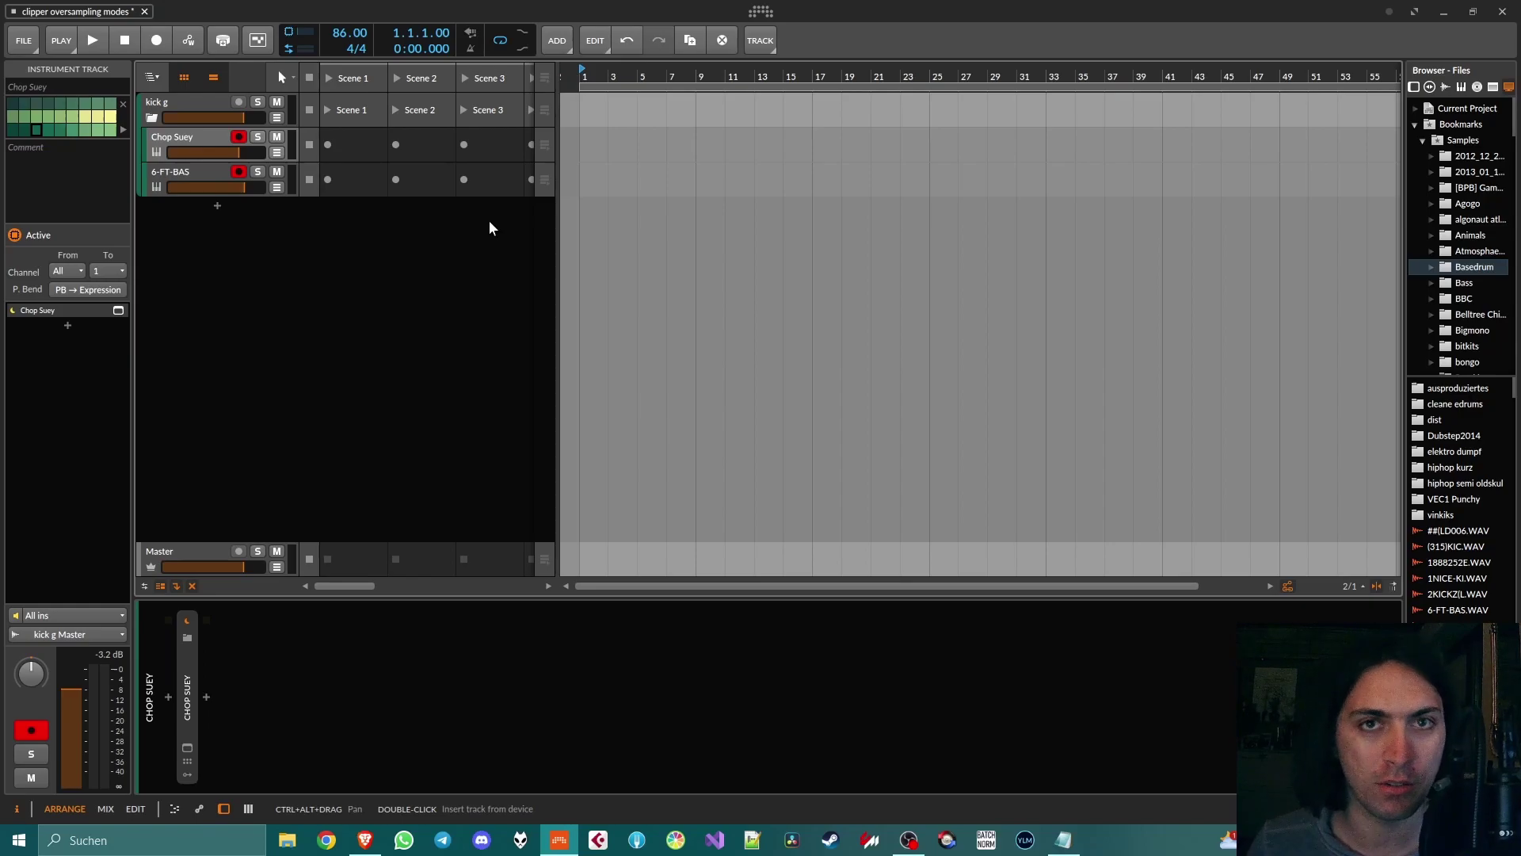
Step: Power on V-Clip on 6-FT-BAS with Complex Shapes > Foldback clip type, showing its Oversample page
{"action": "left_click", "coordinate": [202, 171]}
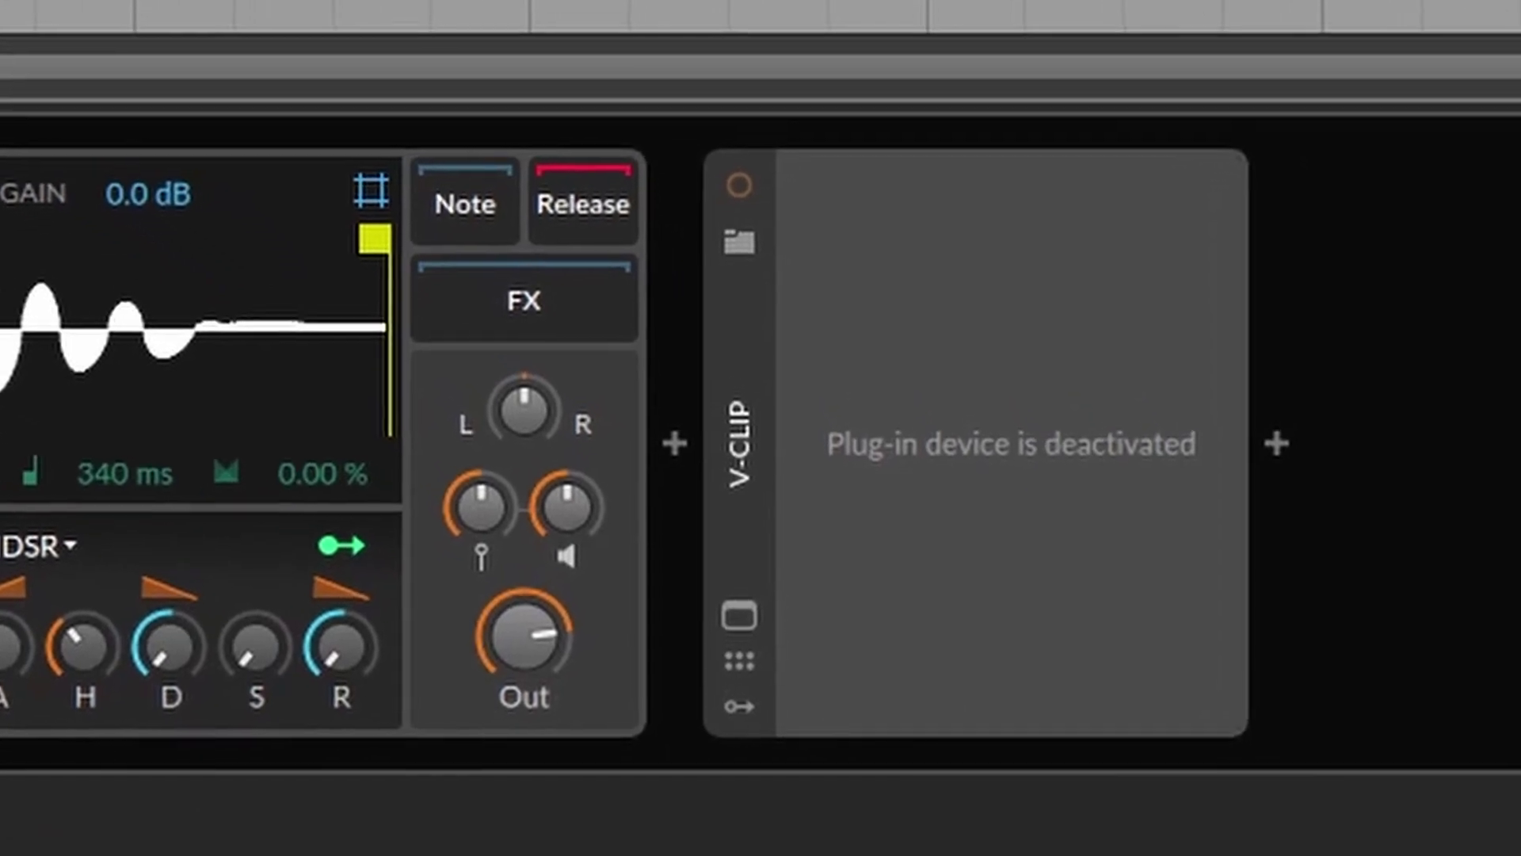
{"action": "left_click", "coordinate": [725, 602]}
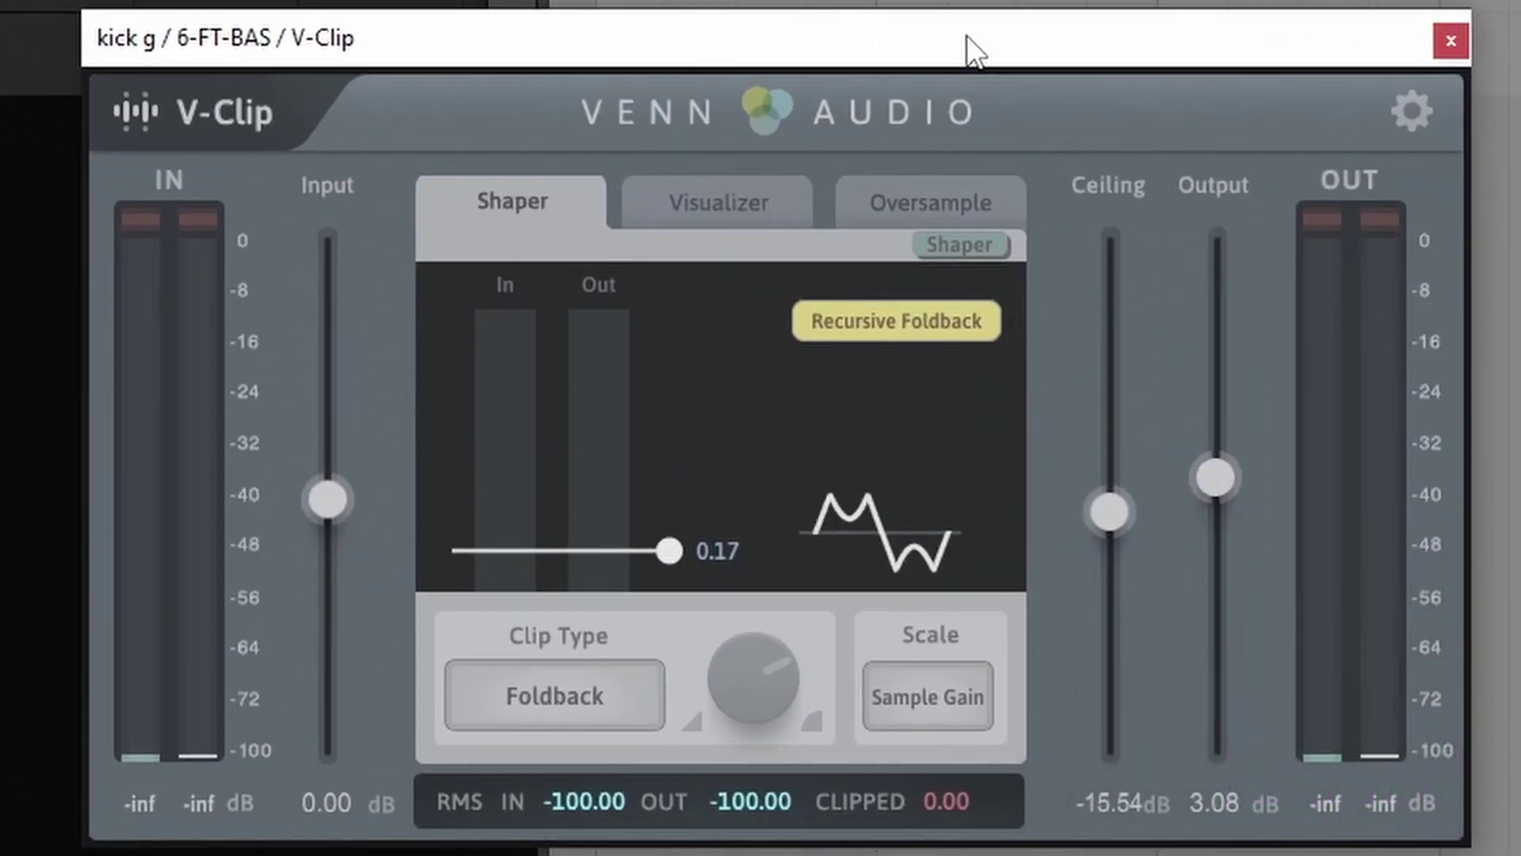
{"action": "left_click", "coordinate": [563, 708]}
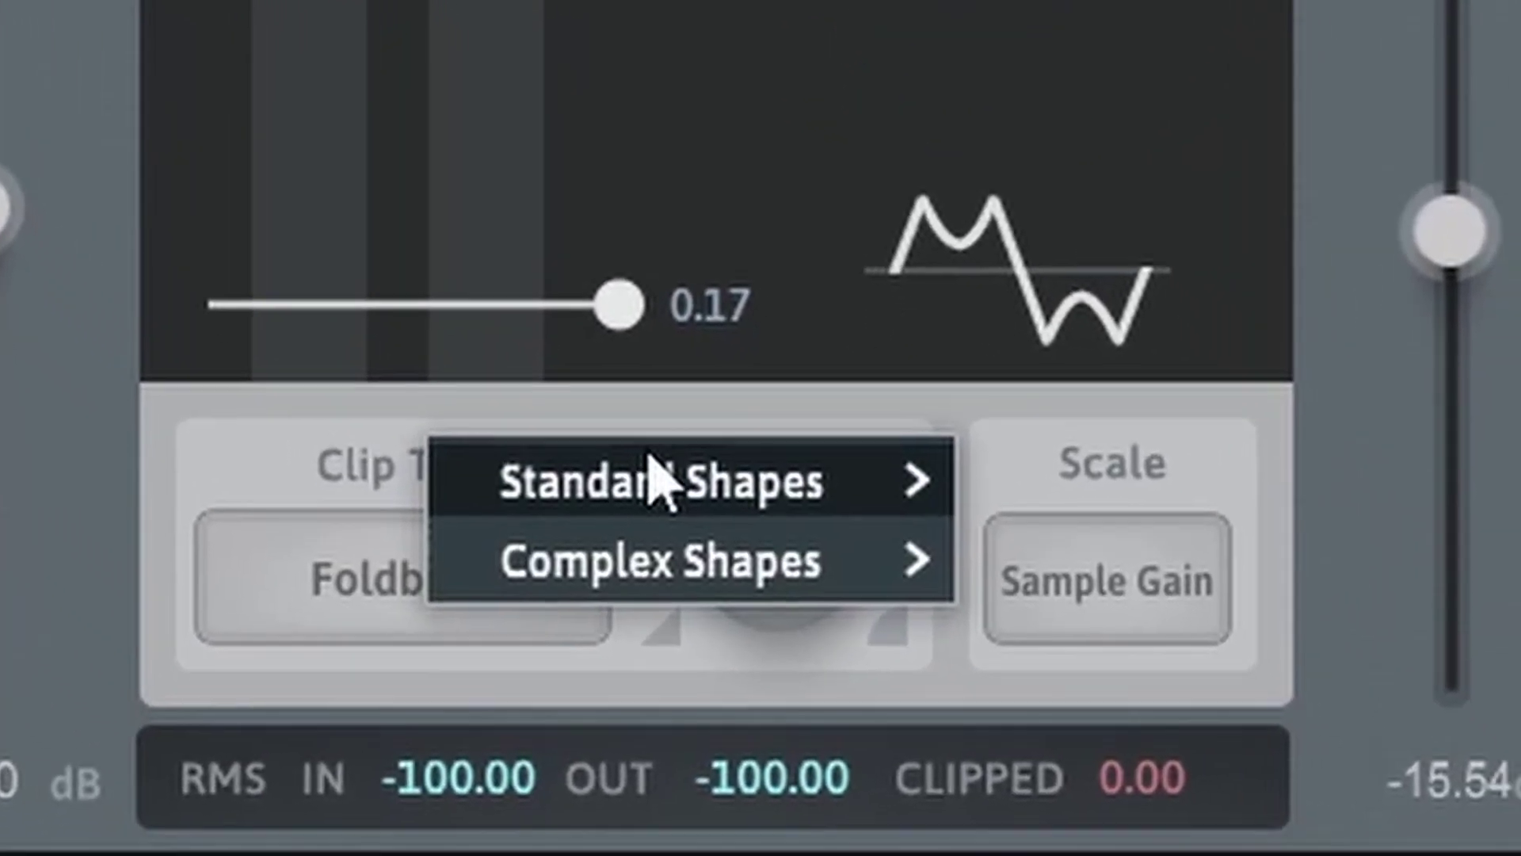
{"action": "mouse_move", "coordinate": [686, 645]}
{"action": "mouse_move", "coordinate": [611, 305]}
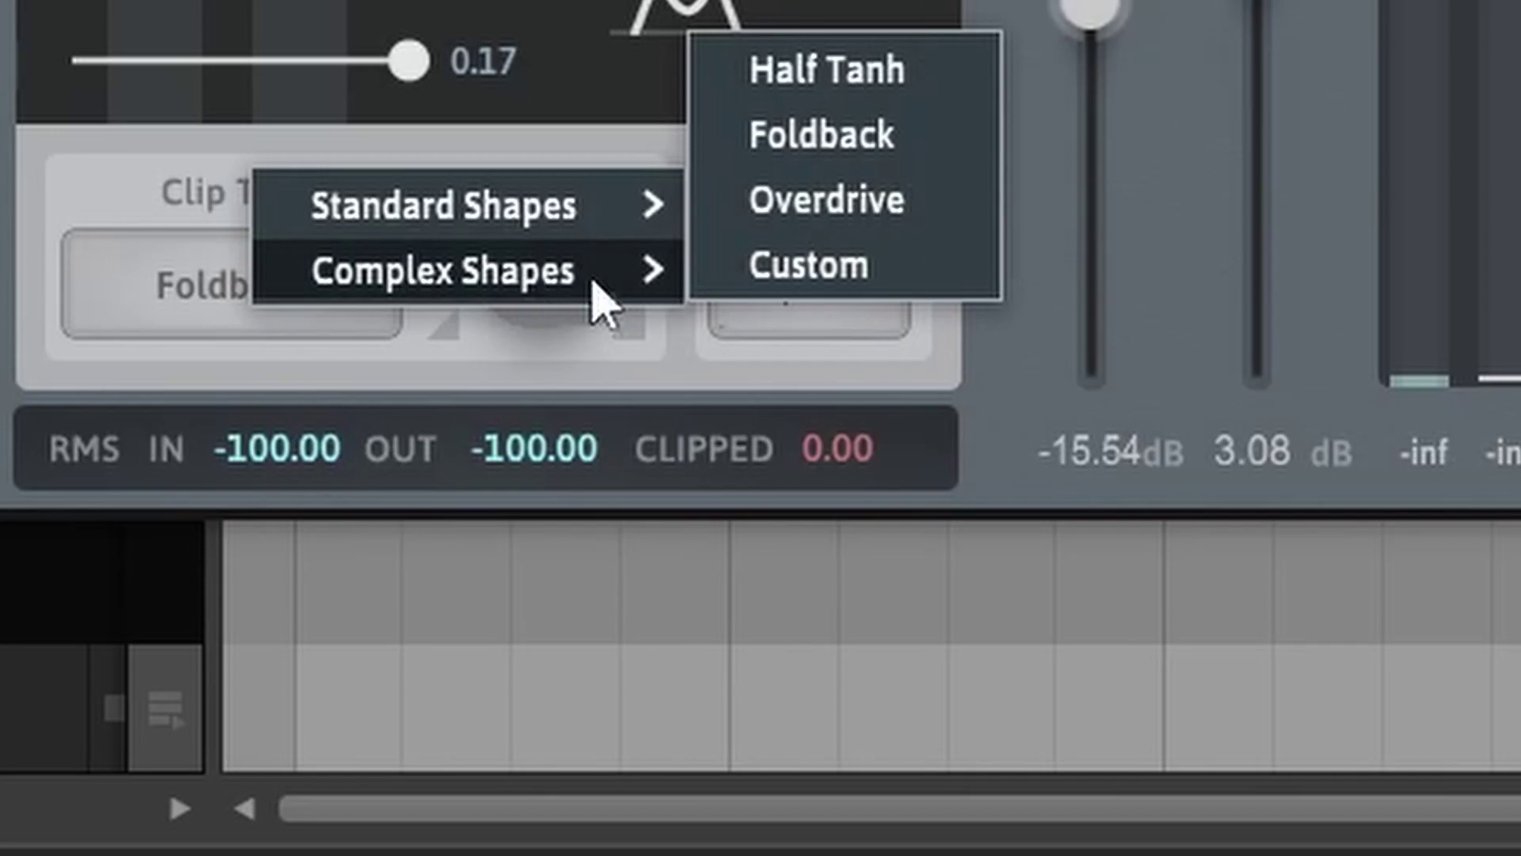
{"action": "left_click", "coordinate": [832, 157]}
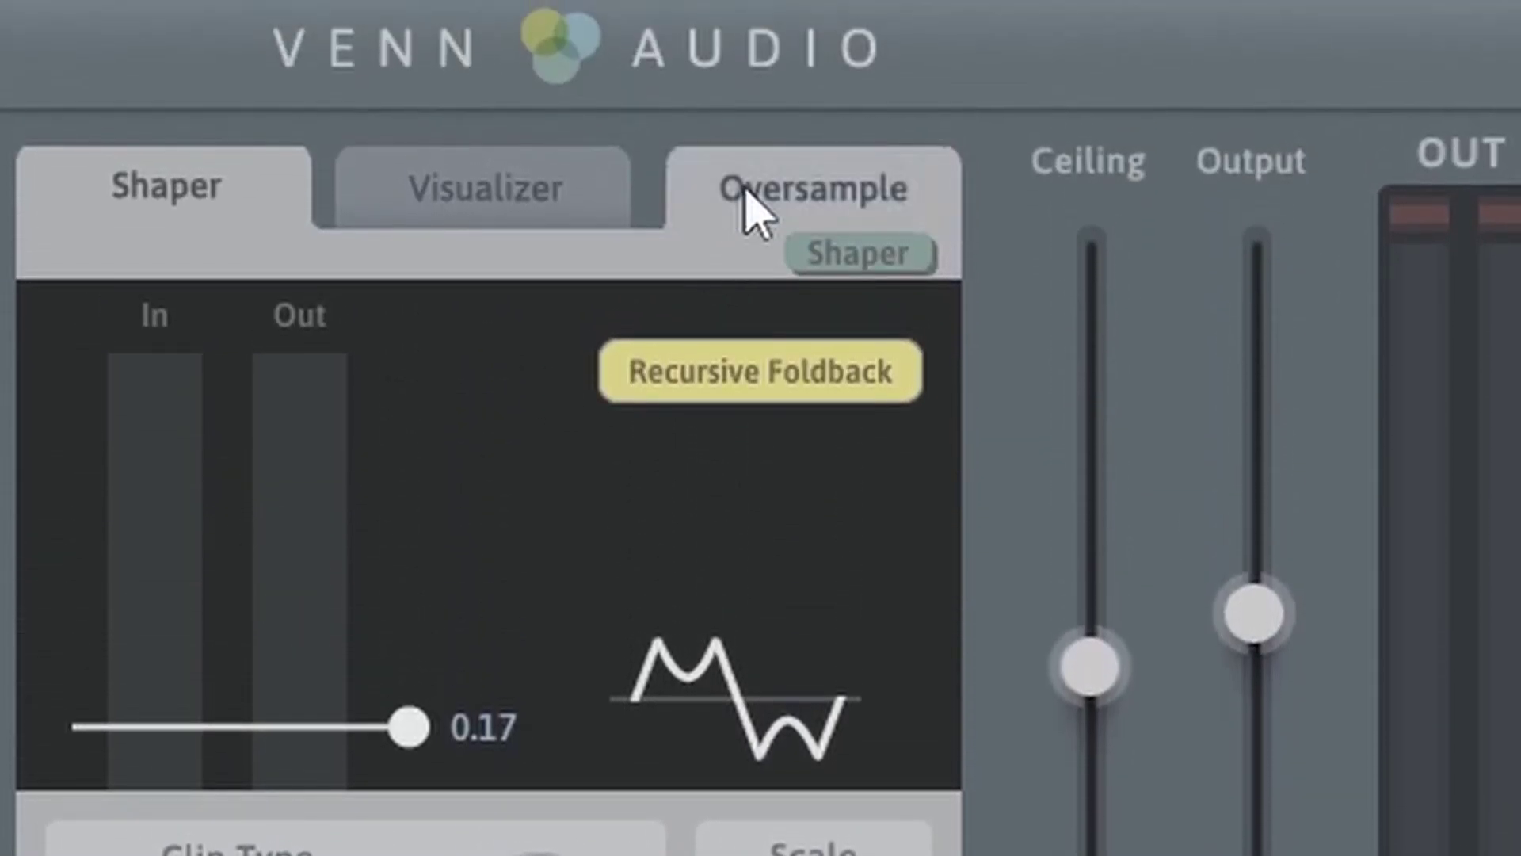
{"action": "left_click", "coordinate": [745, 50]}
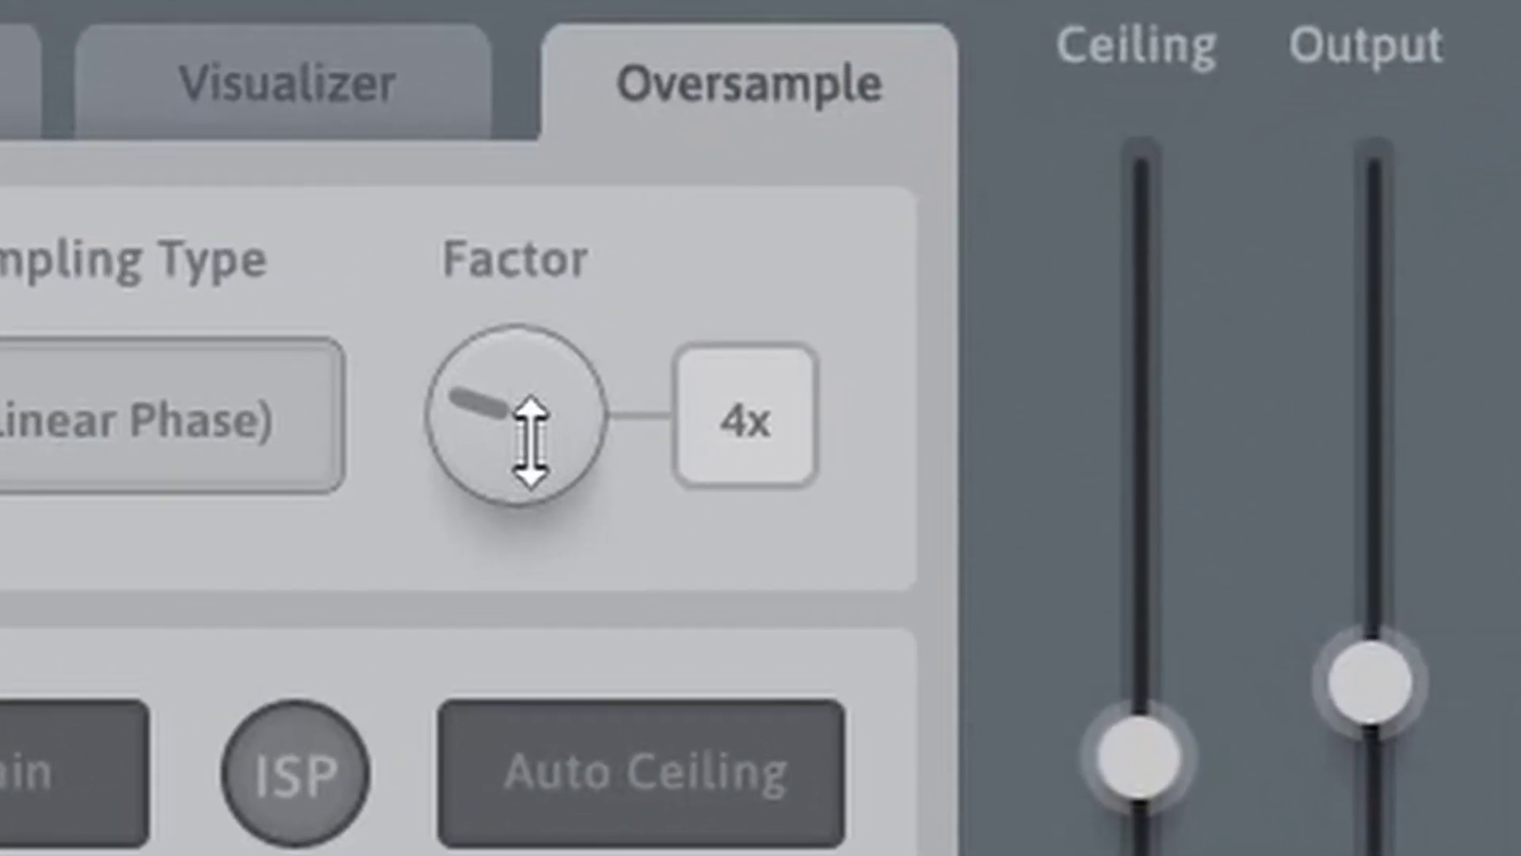
Step: Sweep V-Clip's oversampling factor up to 256x and back down to 4x
{"action": "left_click_drag", "start_coordinate": [717, 444], "coordinate": [718, 345]}
{"action": "left_click_drag", "start_coordinate": [520, 431], "coordinate": [520, 507]}
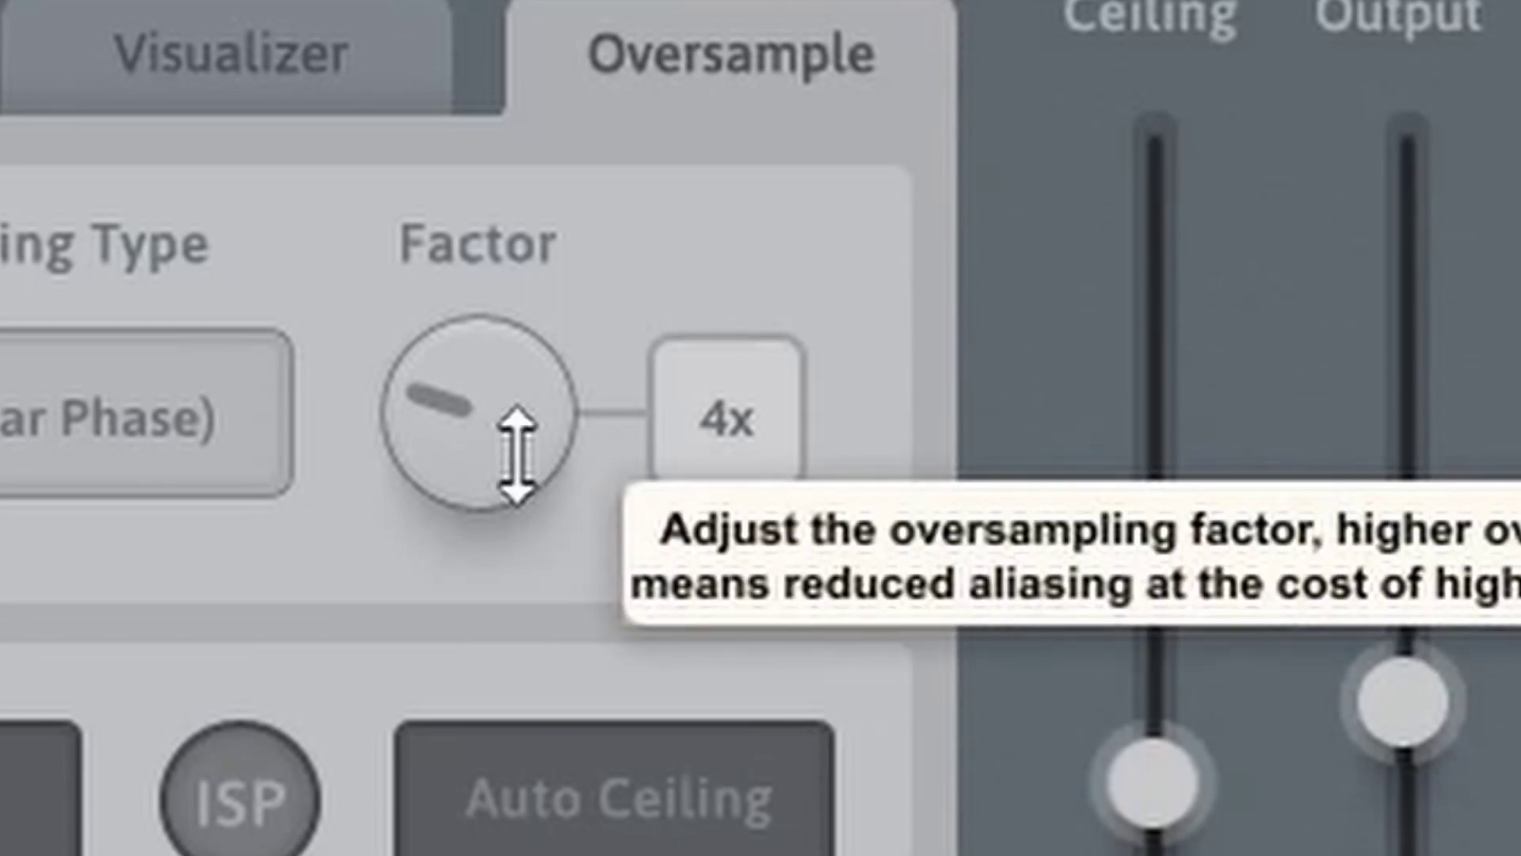
{"action": "left_click", "coordinate": [128, 456]}
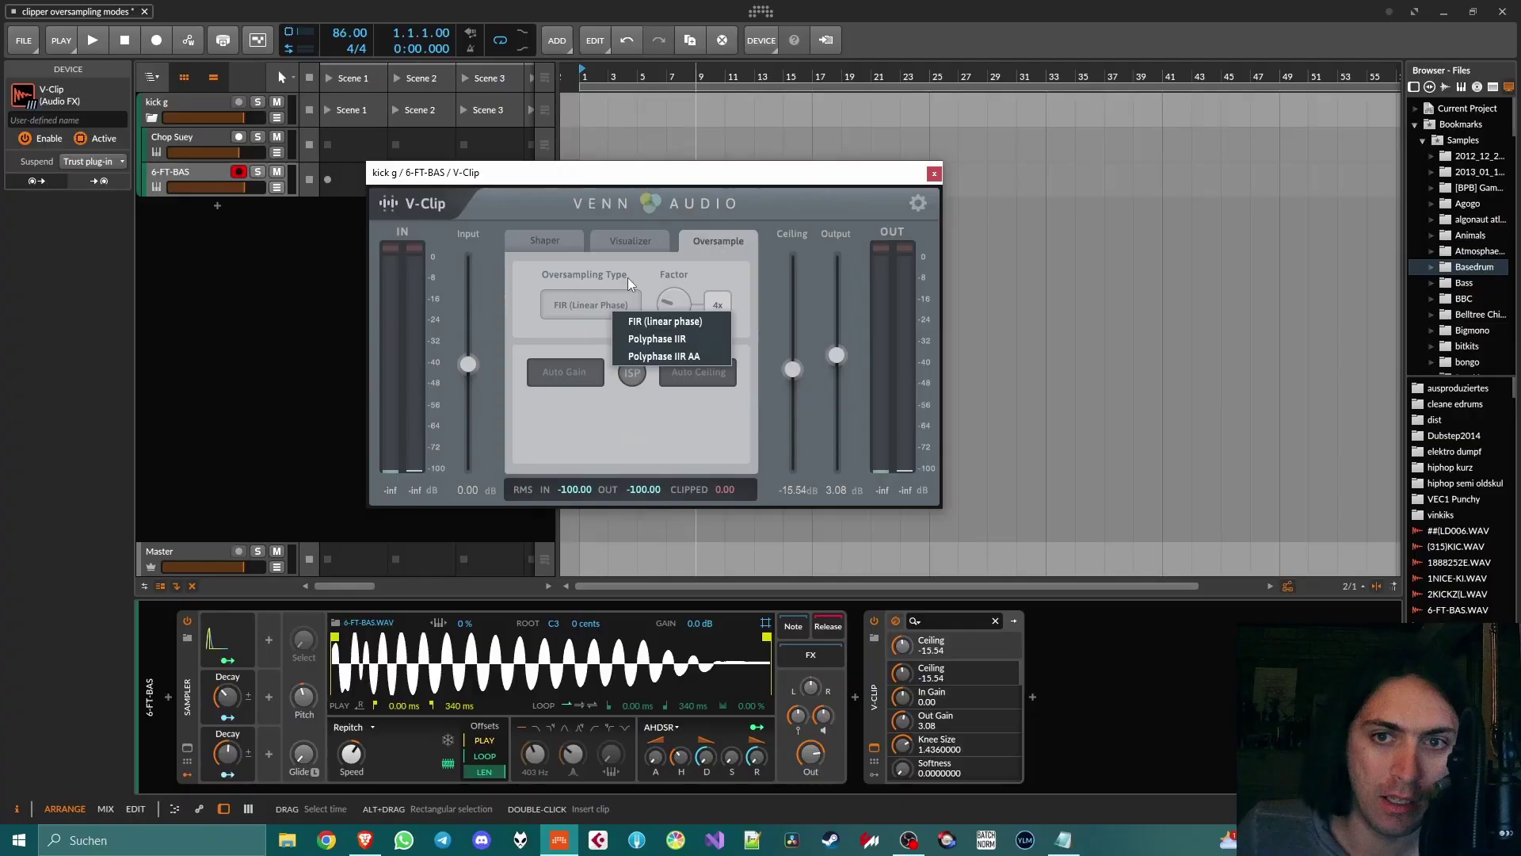
Step: Keep FIR (Linear Phase) oversampling while flipping between V-Clip's shaper and Oversample pages
{"action": "left_click", "coordinate": [751, 264]}
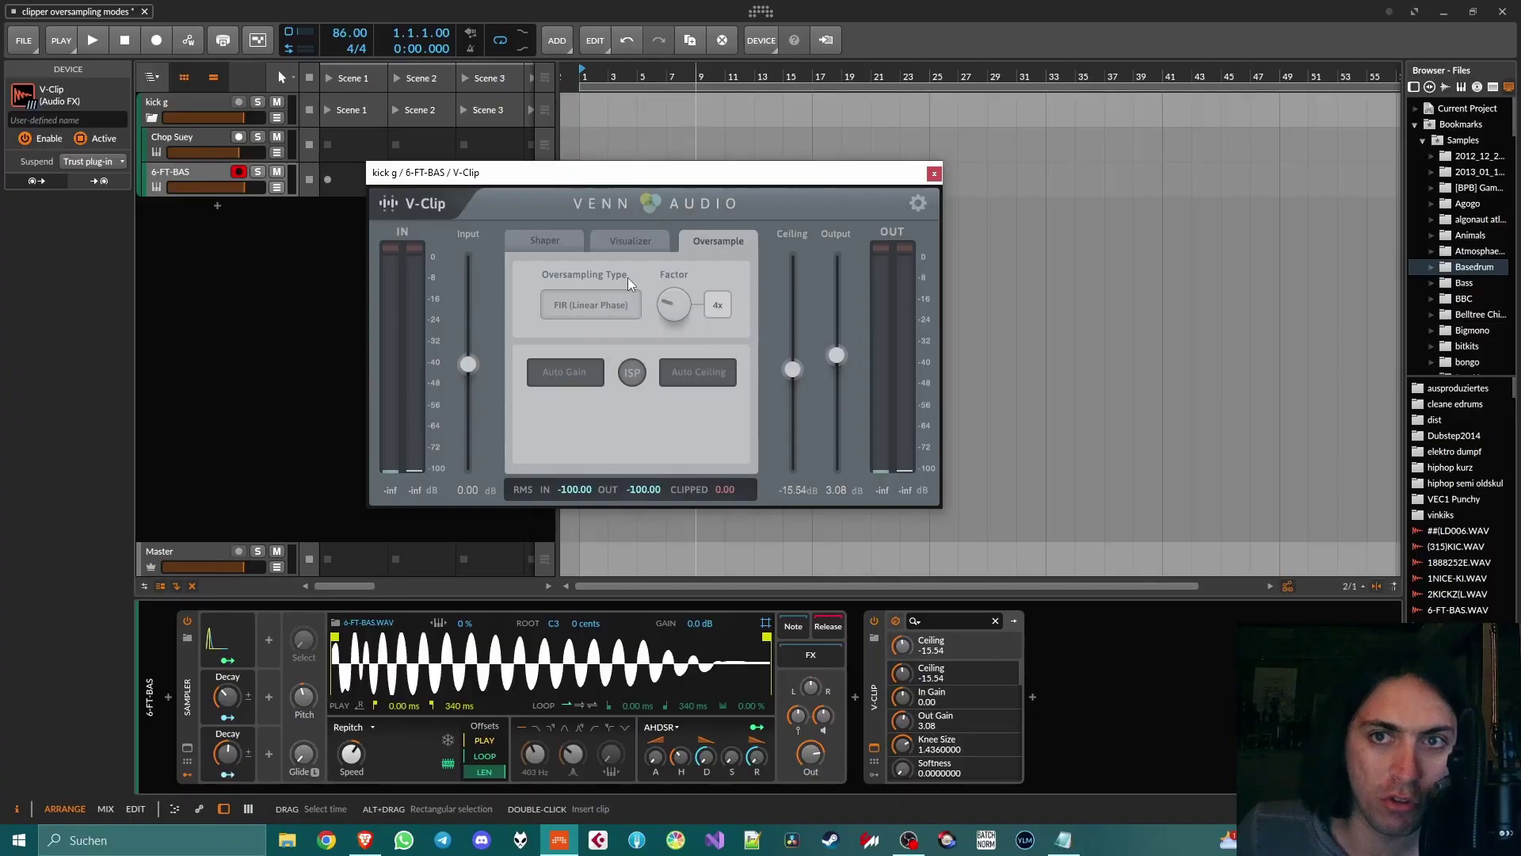
{"action": "left_click", "coordinate": [610, 307]}
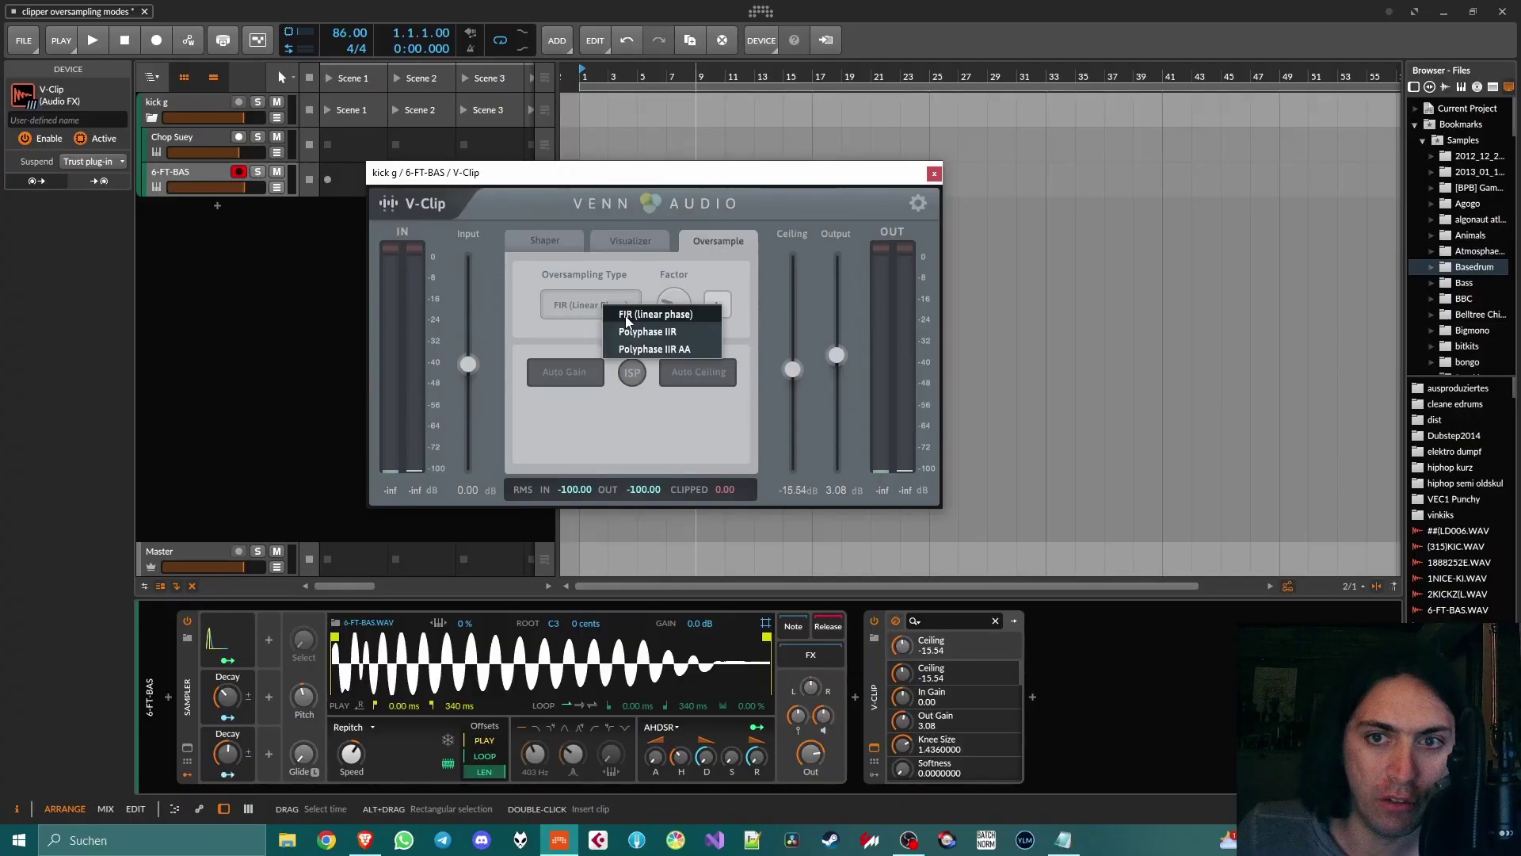
{"action": "left_click", "coordinate": [627, 286]}
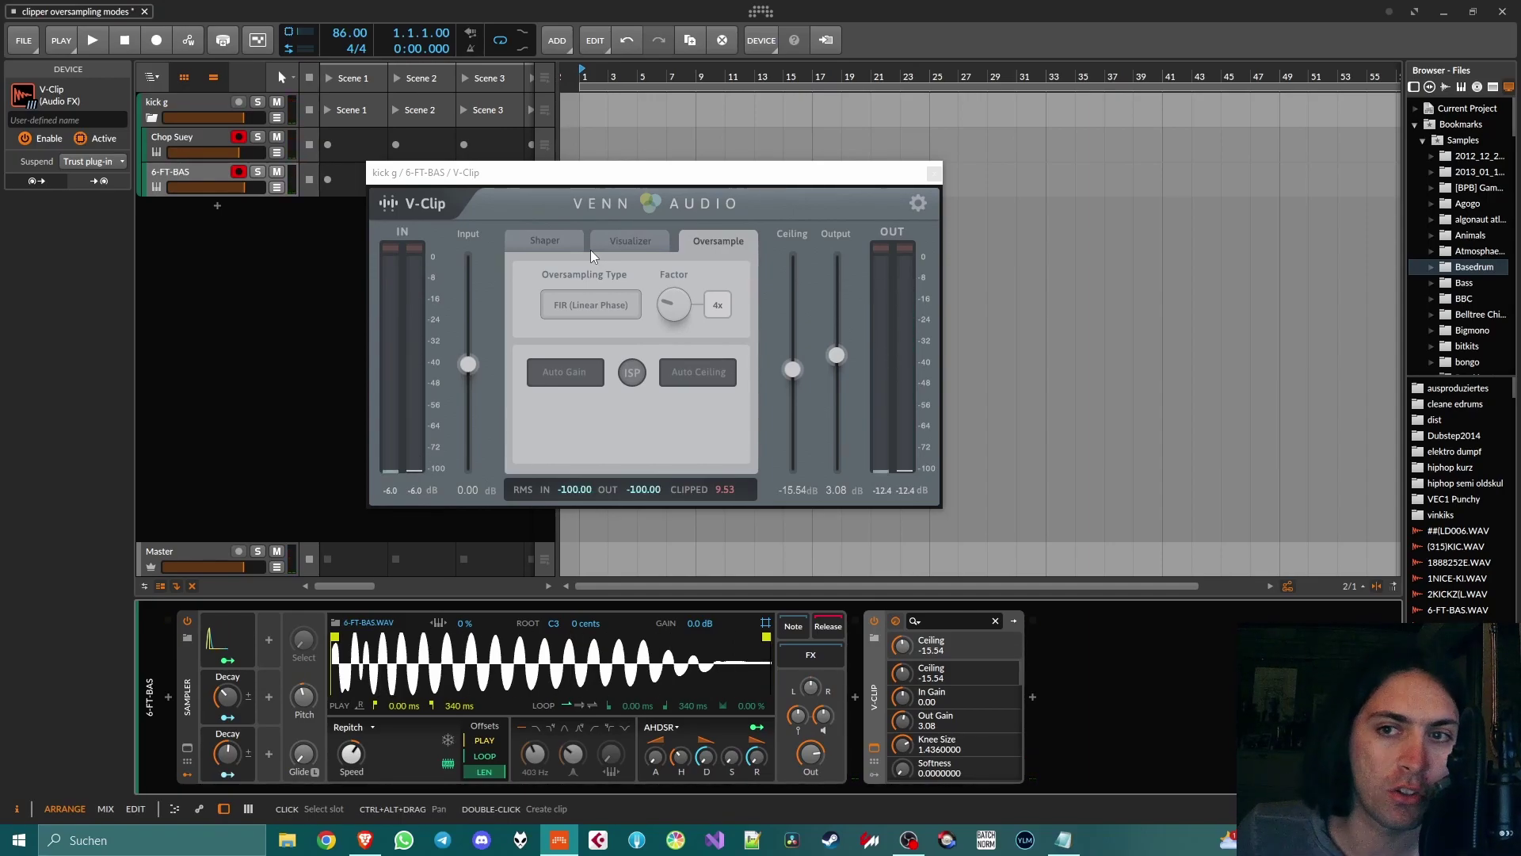
{"action": "left_click", "coordinate": [556, 247]}
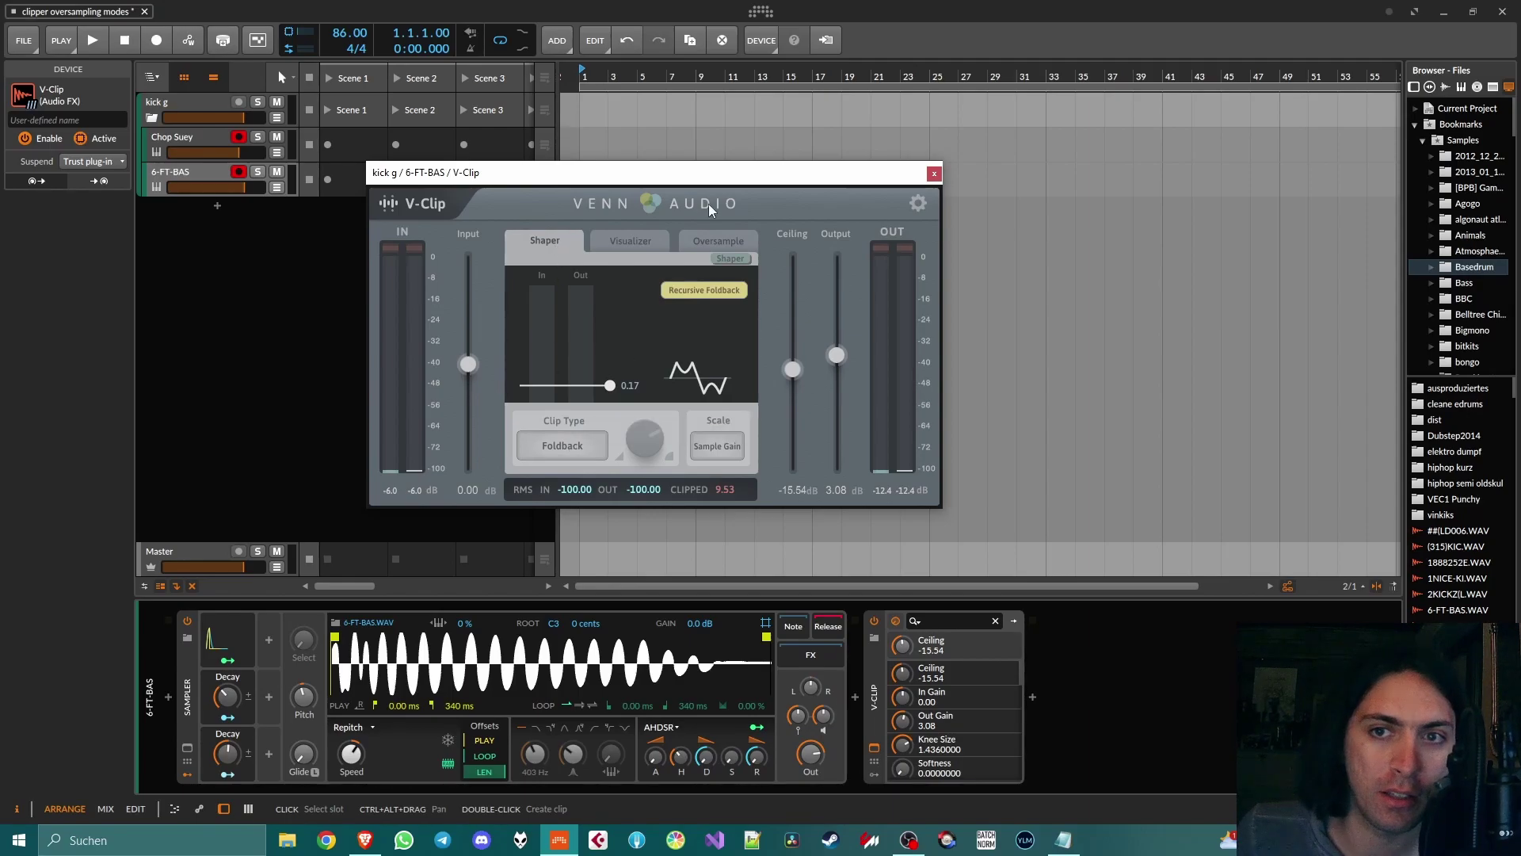
{"action": "left_click", "coordinate": [713, 238]}
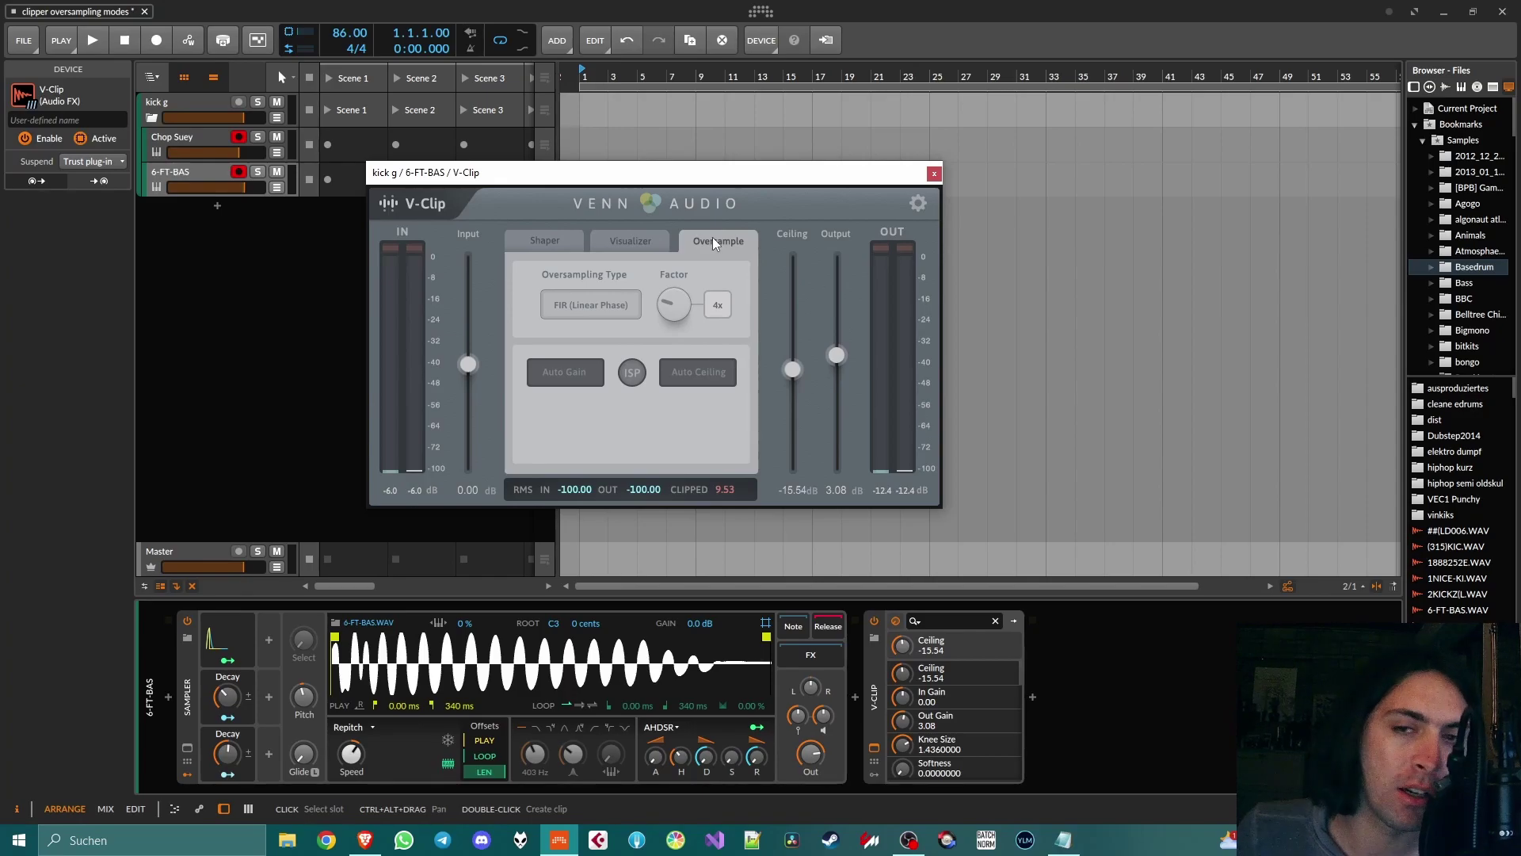
Step: Compare Polyphase IIR against FIR (Linear Phase) oversampling, returning to Polyphase IIR
{"action": "left_click", "coordinate": [601, 300]}
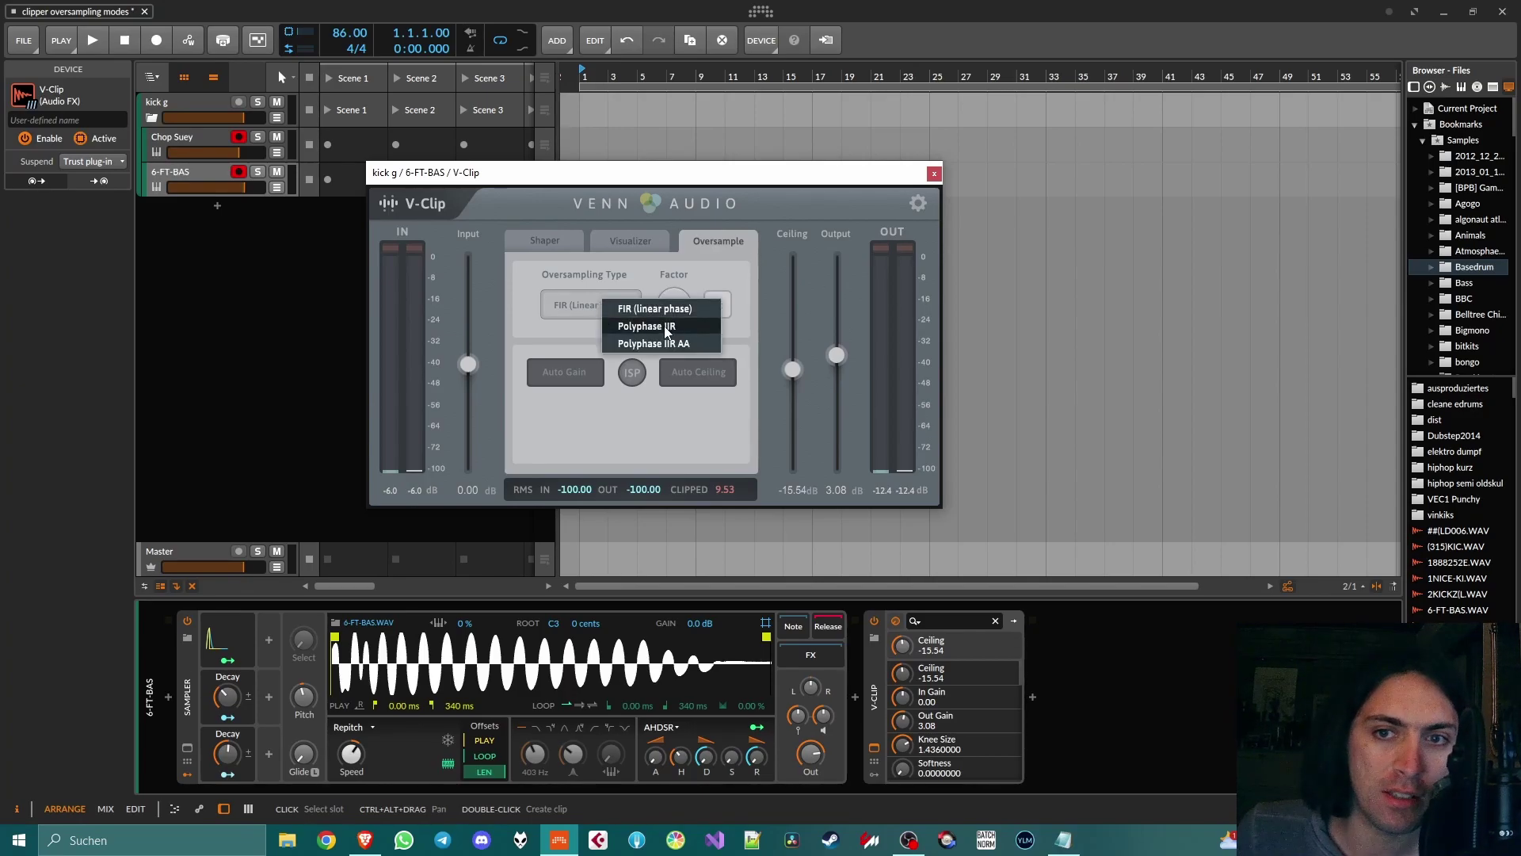
{"action": "left_click", "coordinate": [665, 327]}
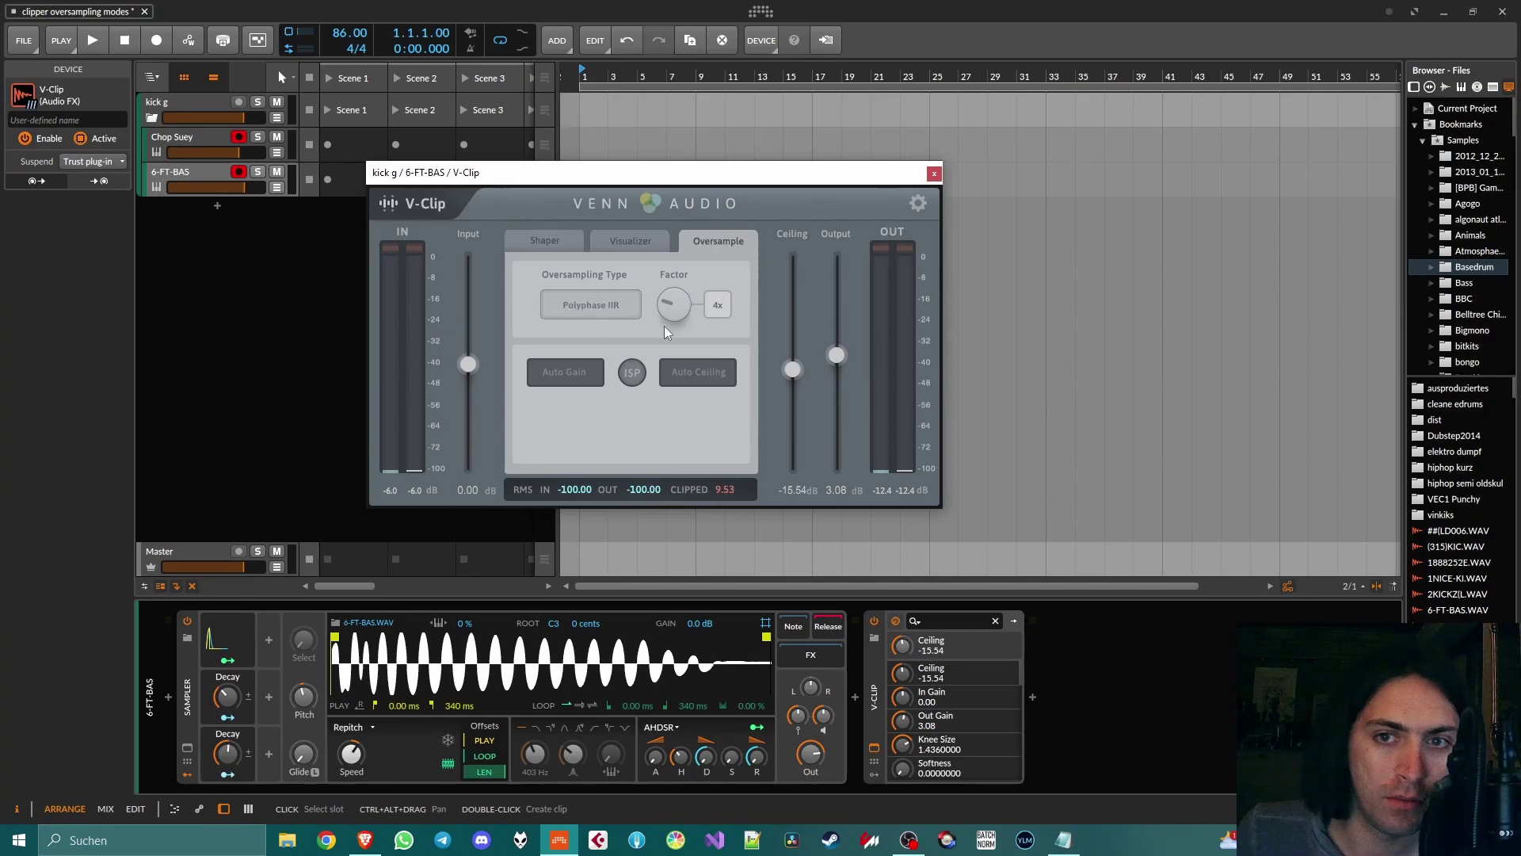
{"action": "left_click", "coordinate": [615, 311]}
{"action": "left_click", "coordinate": [620, 311]}
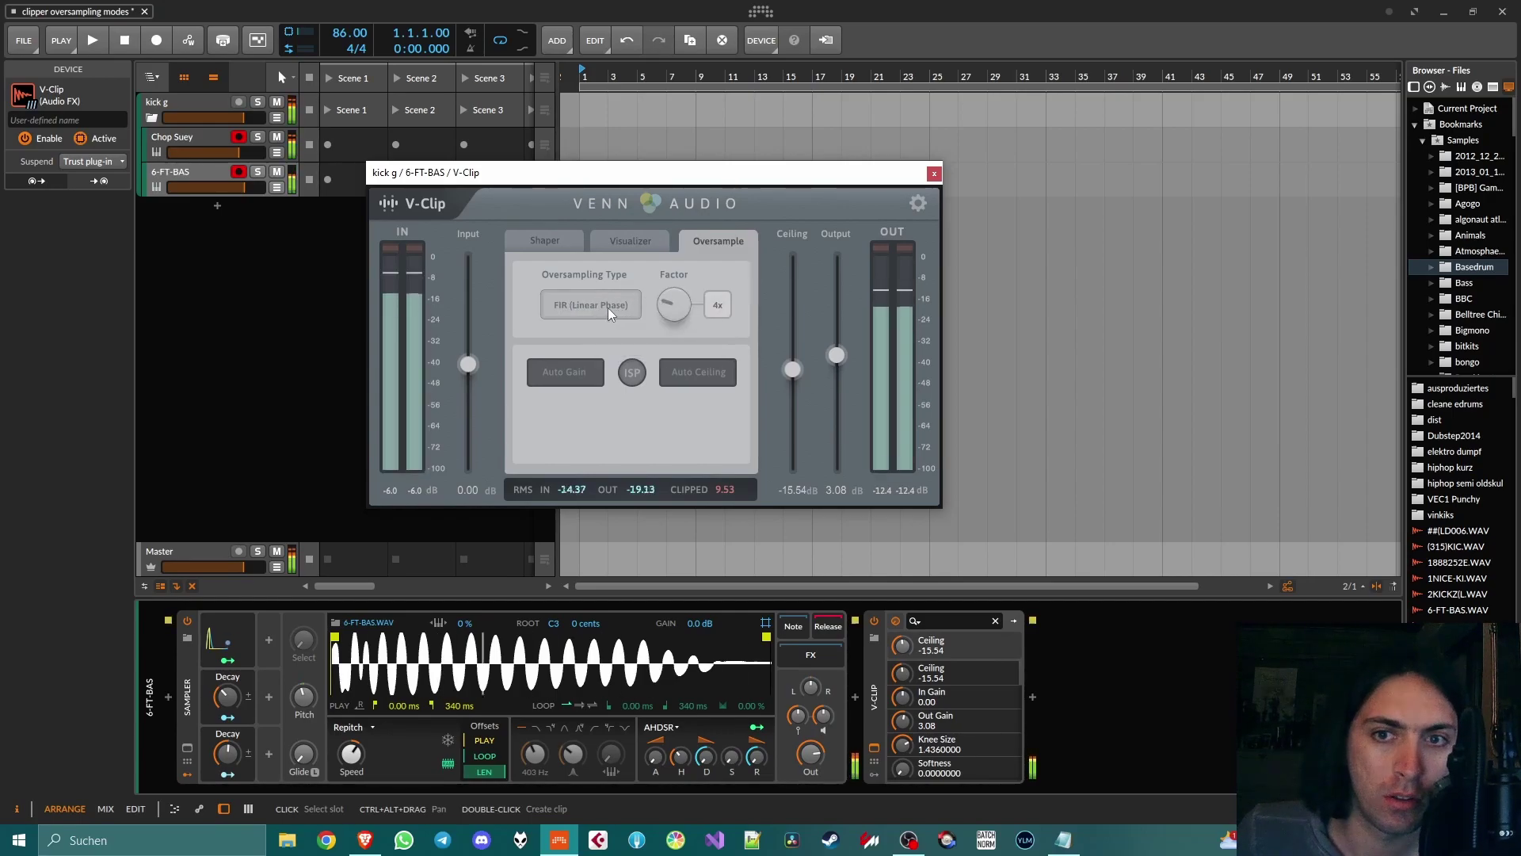
{"action": "left_click", "coordinate": [607, 307]}
{"action": "left_click", "coordinate": [658, 332]}
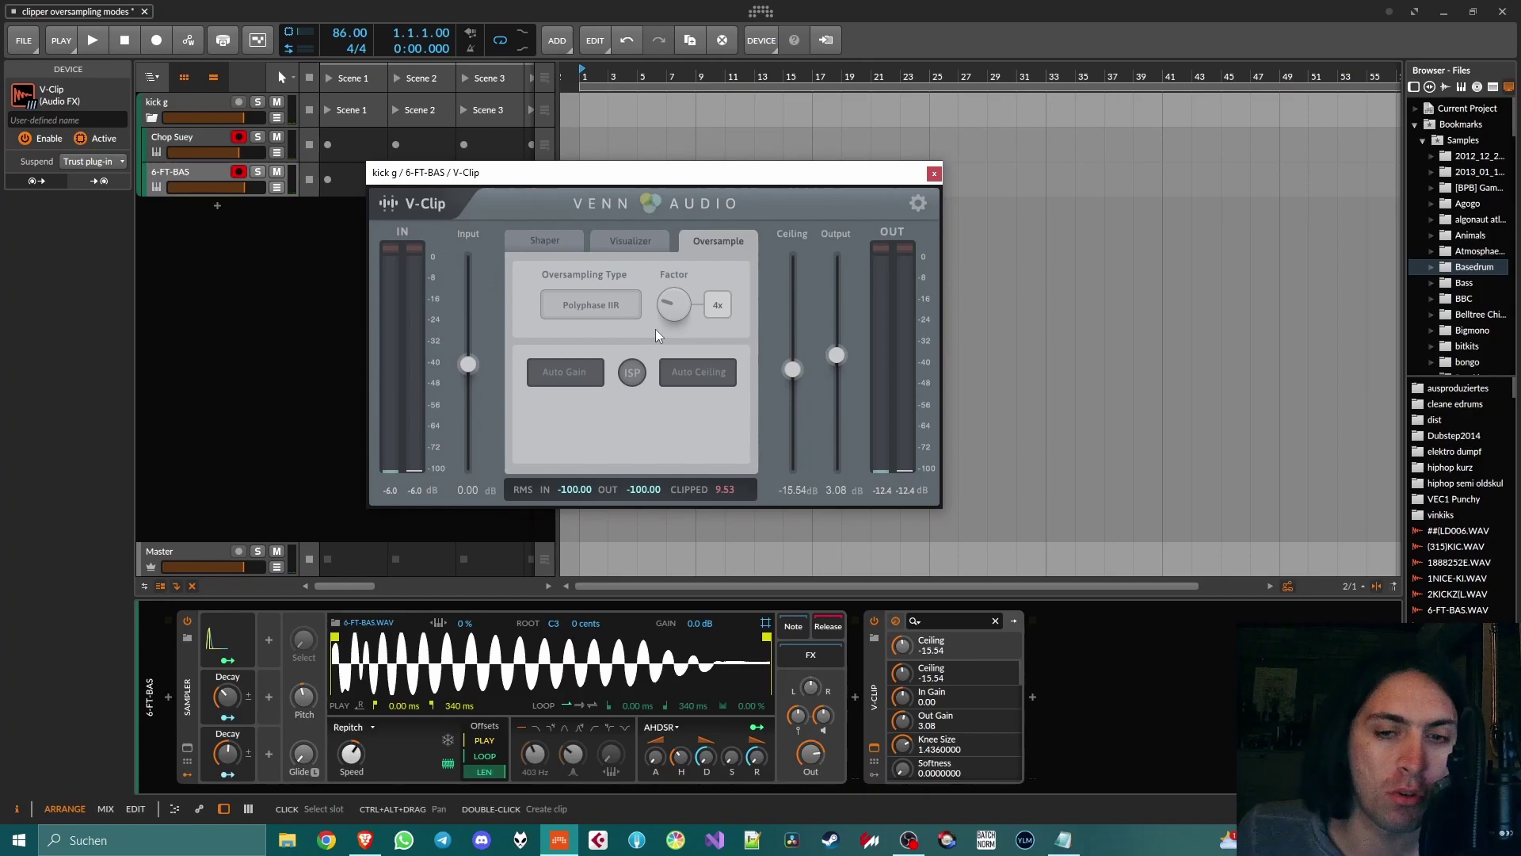
Step: Audition Polyphase IIR AA oversampling, then settle on Polyphase IIR at 4x
{"action": "left_click", "coordinate": [608, 307]}
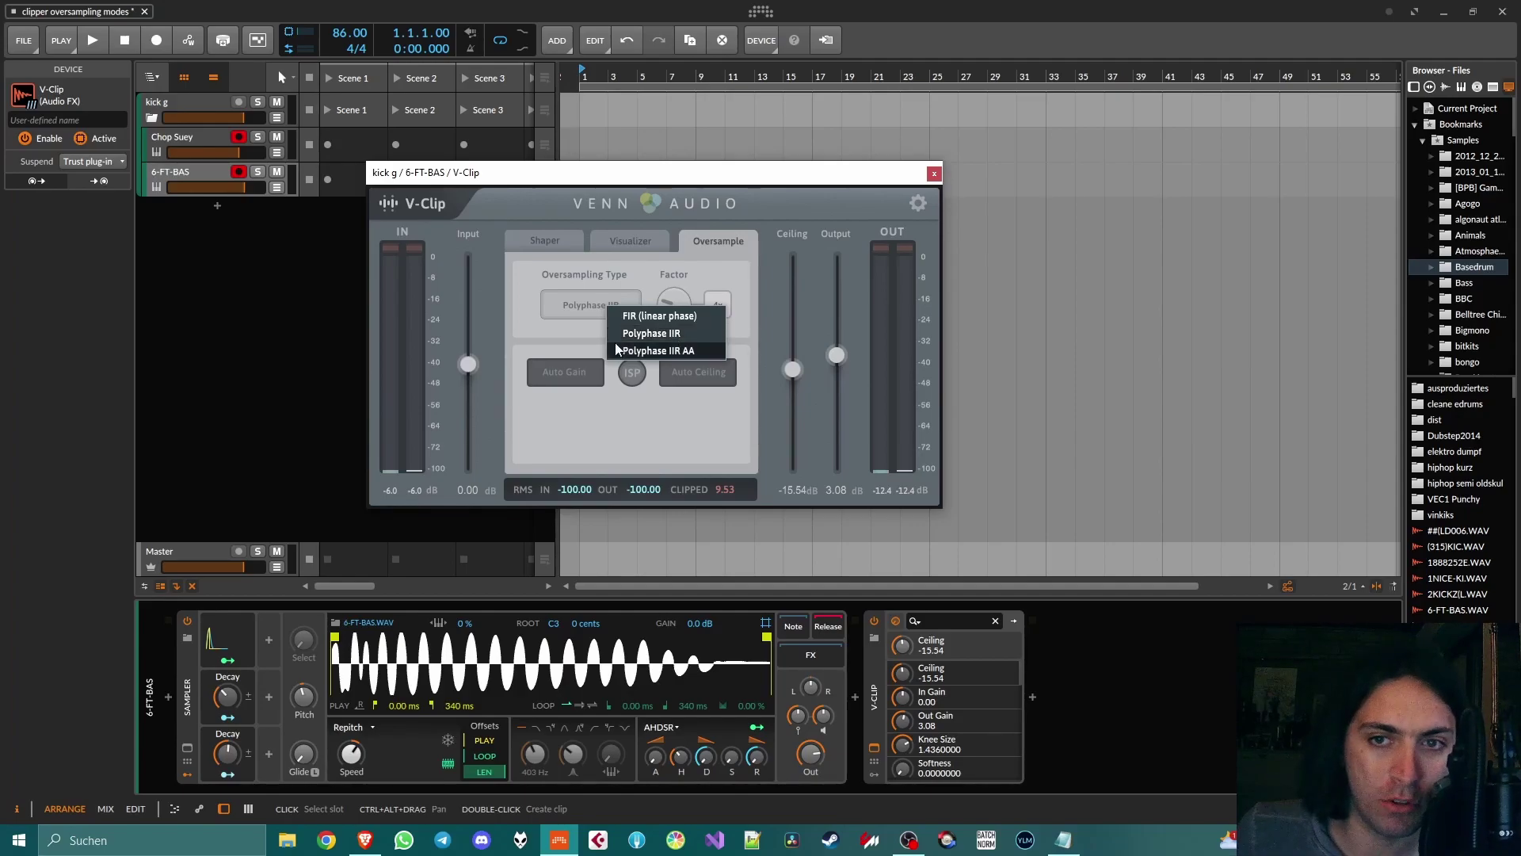
{"action": "left_click", "coordinate": [691, 350]}
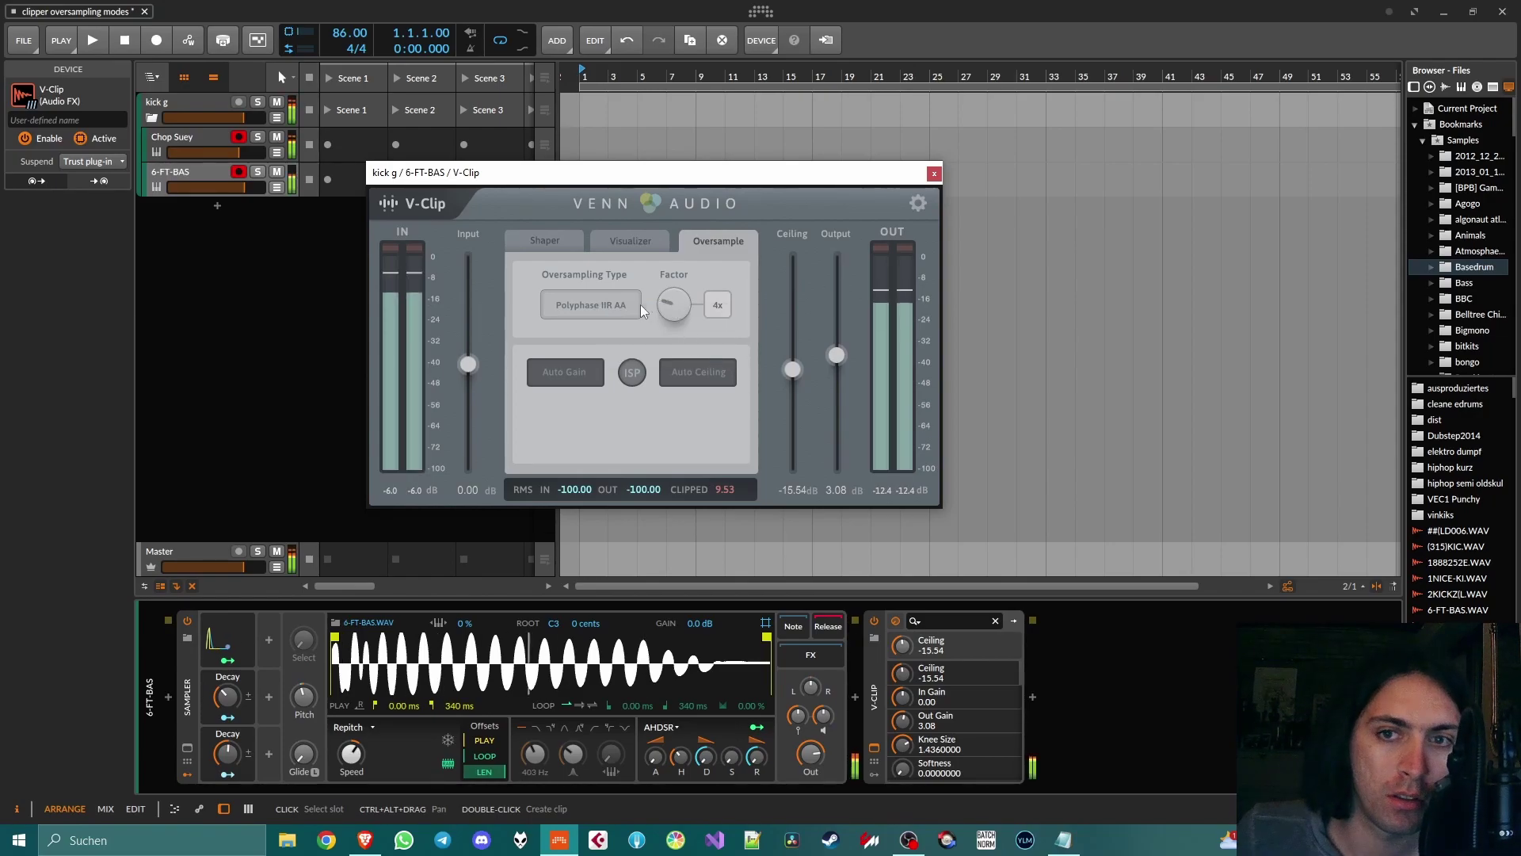
{"action": "left_click", "coordinate": [627, 303]}
{"action": "left_click", "coordinate": [690, 333]}
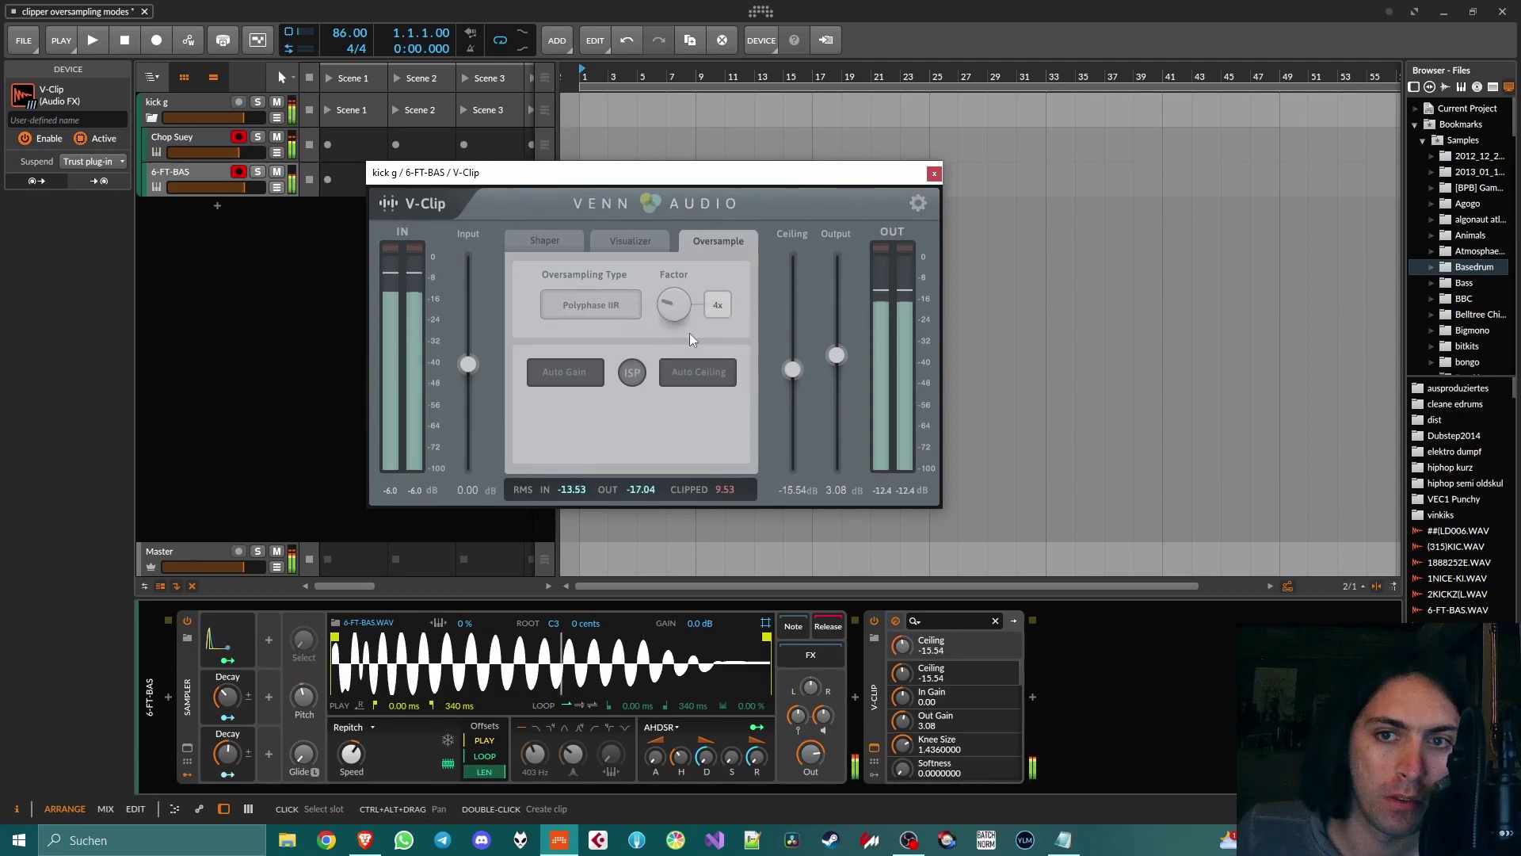
{"action": "left_click", "coordinate": [614, 304]}
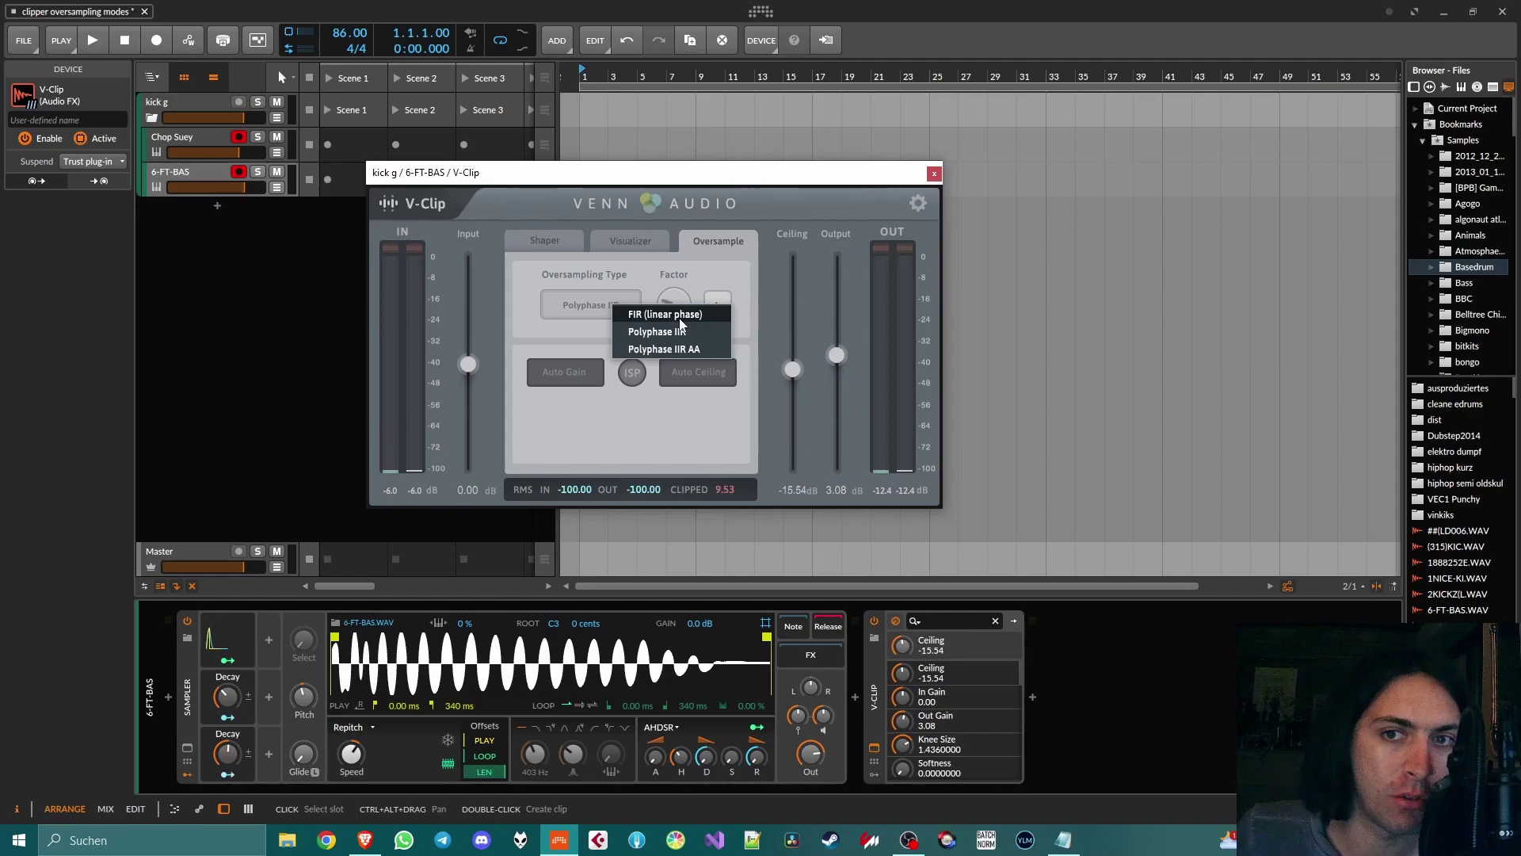
{"action": "left_click", "coordinate": [680, 324]}
{"action": "left_click", "coordinate": [605, 307]}
{"action": "left_click", "coordinate": [645, 336]}
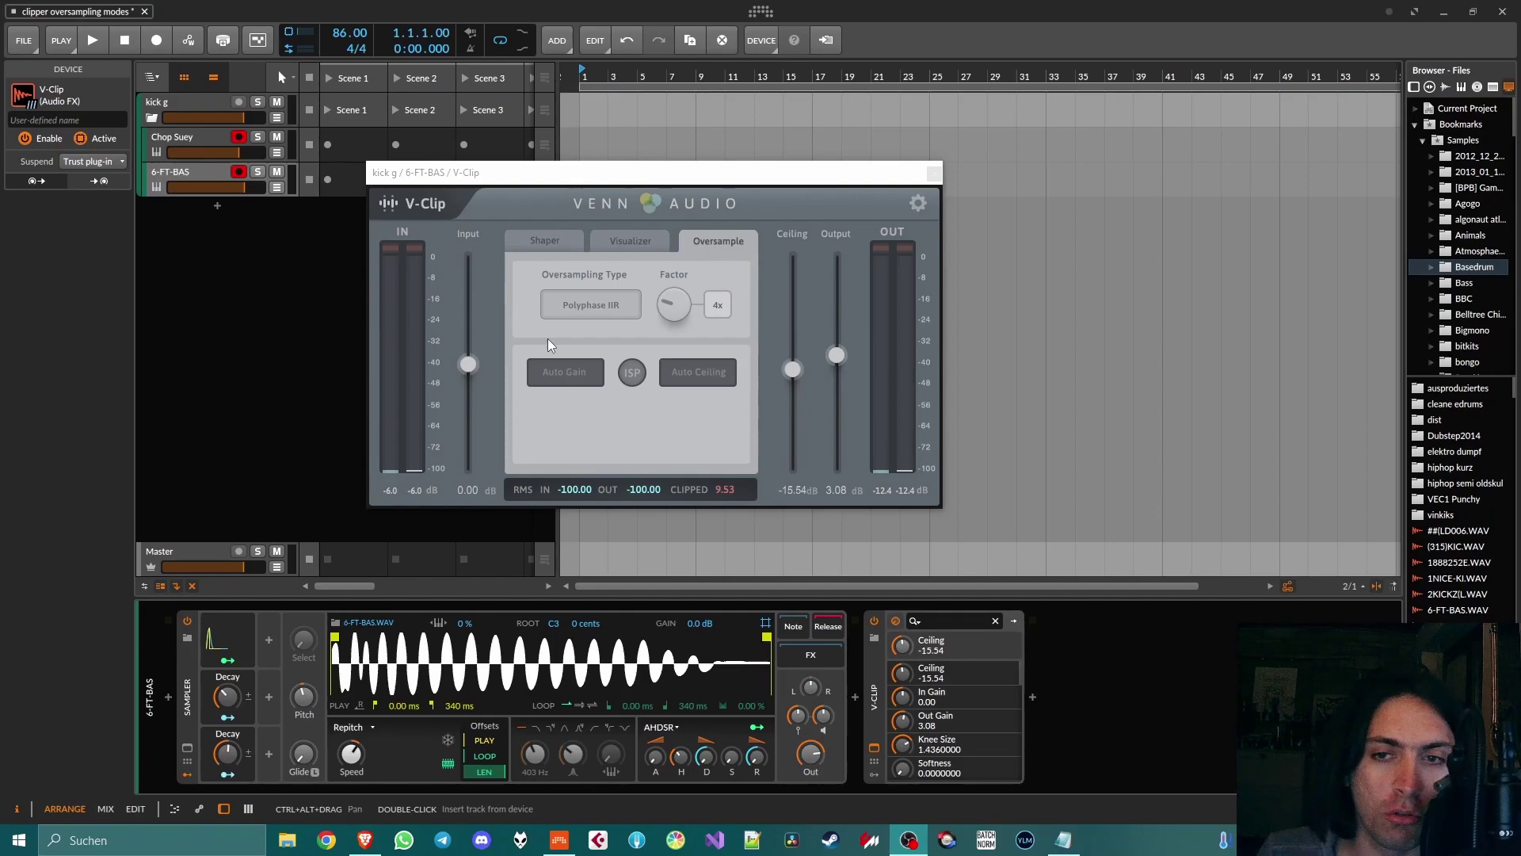
{"action": "left_click", "coordinate": [569, 316]}
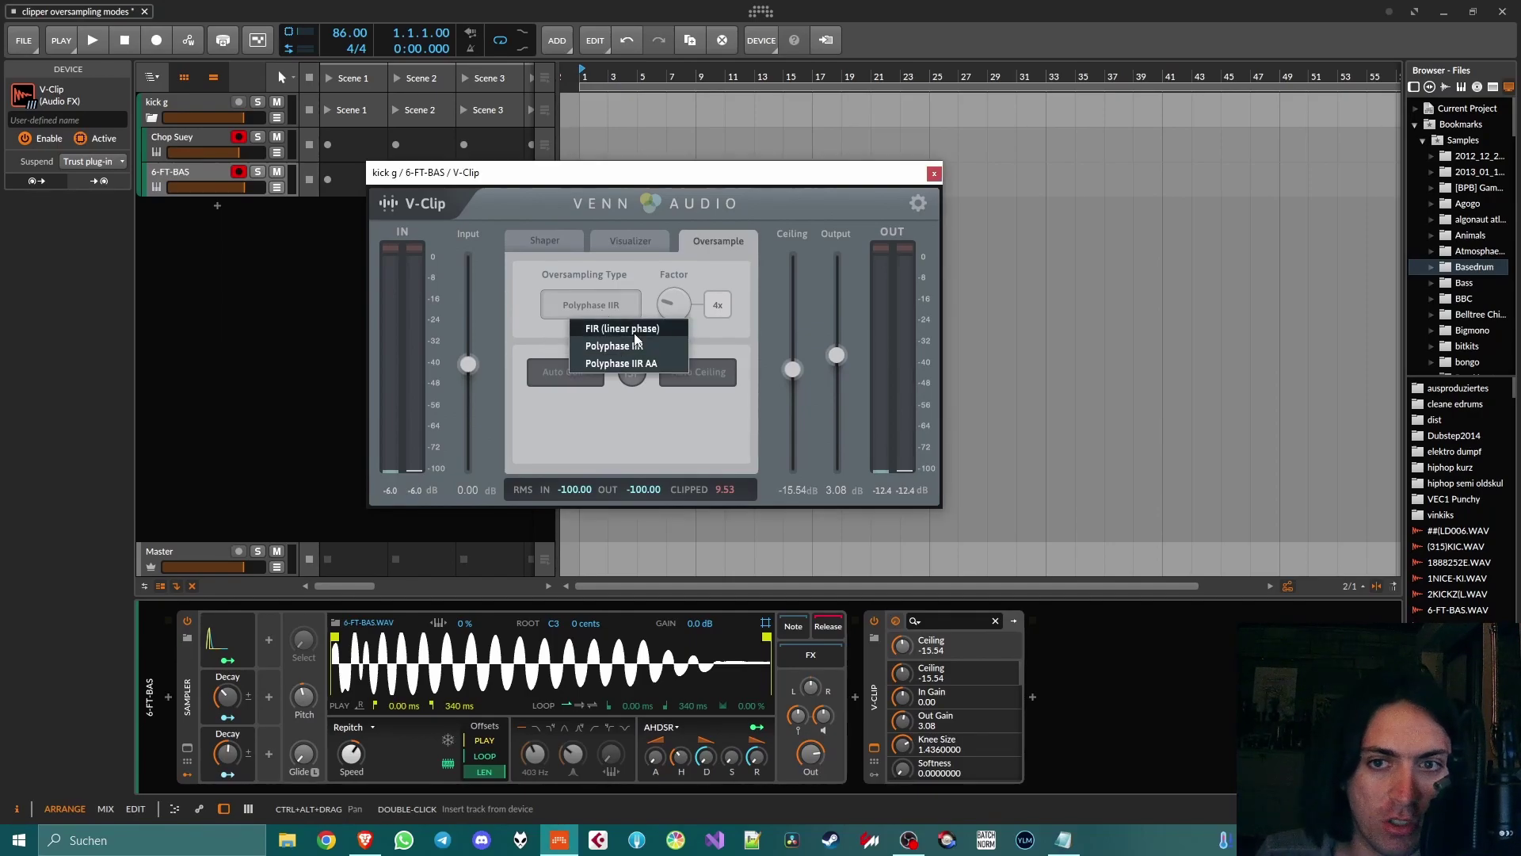
{"action": "left_click", "coordinate": [541, 270]}
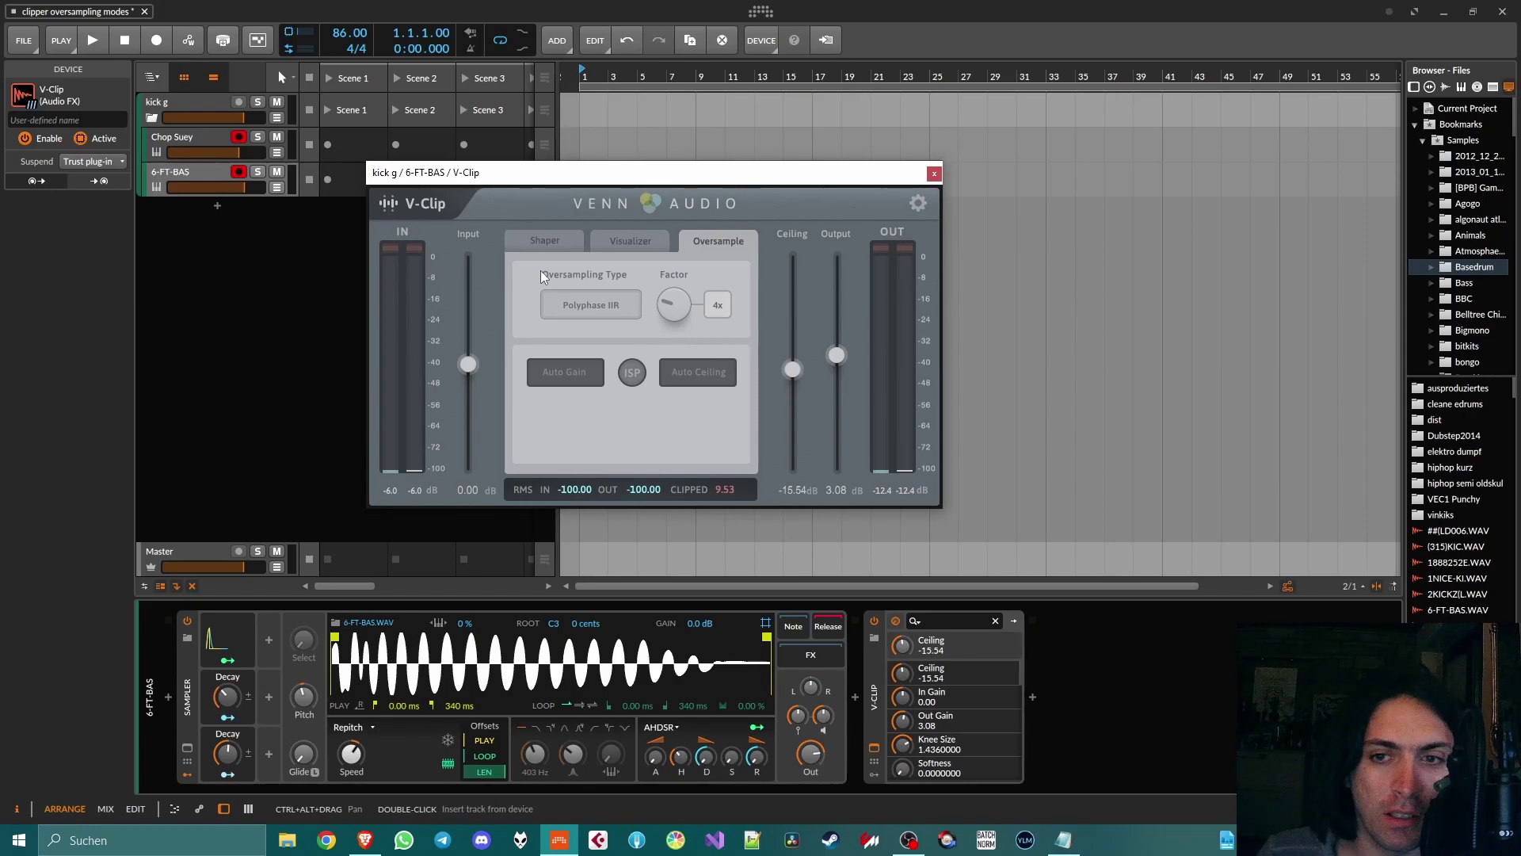
{"action": "left_click", "coordinate": [594, 305]}
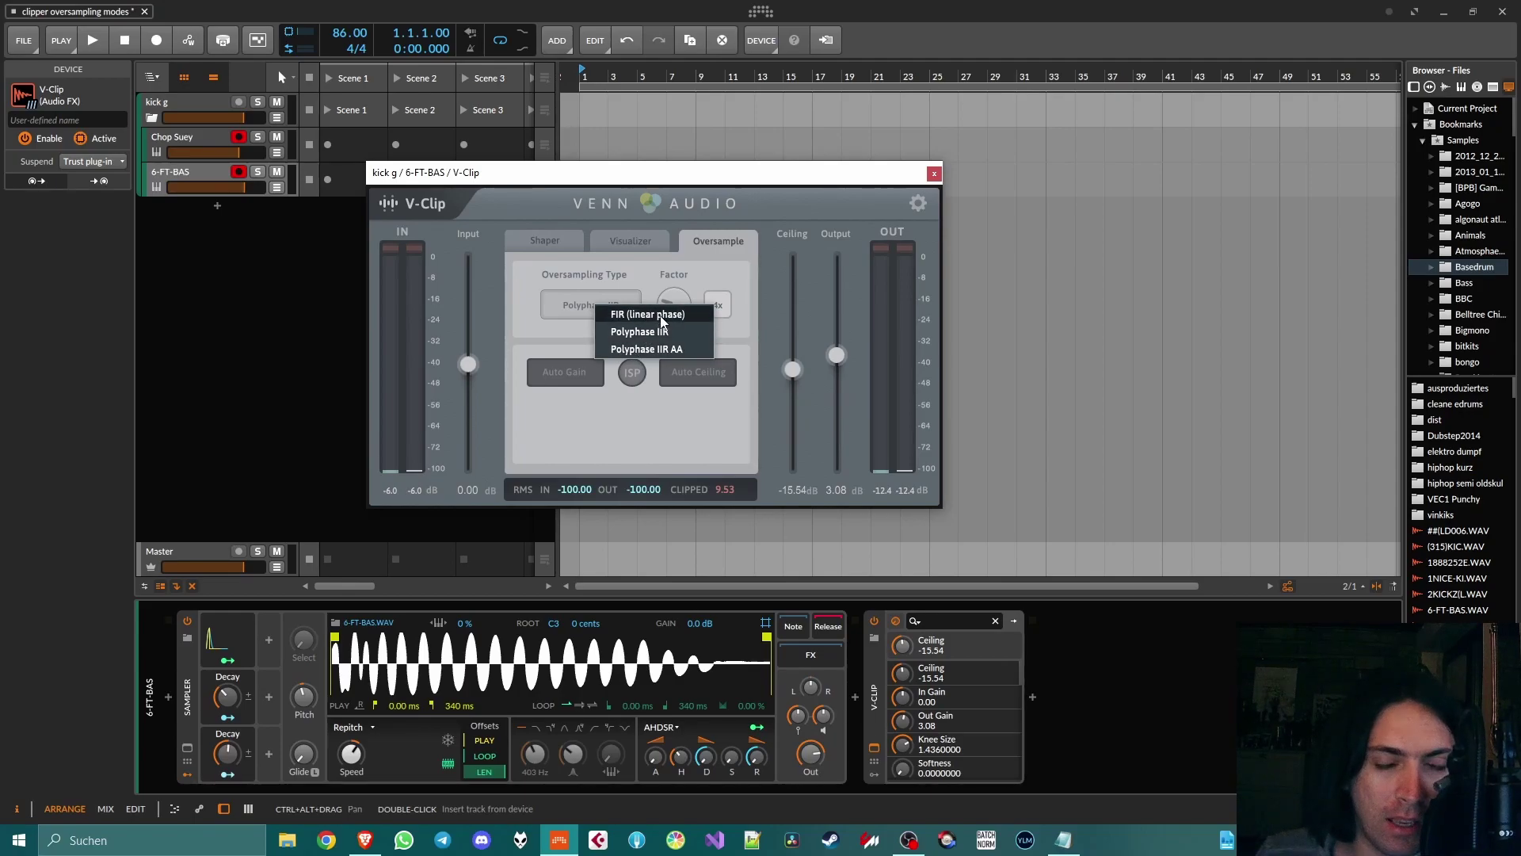
{"action": "left_click", "coordinate": [601, 263]}
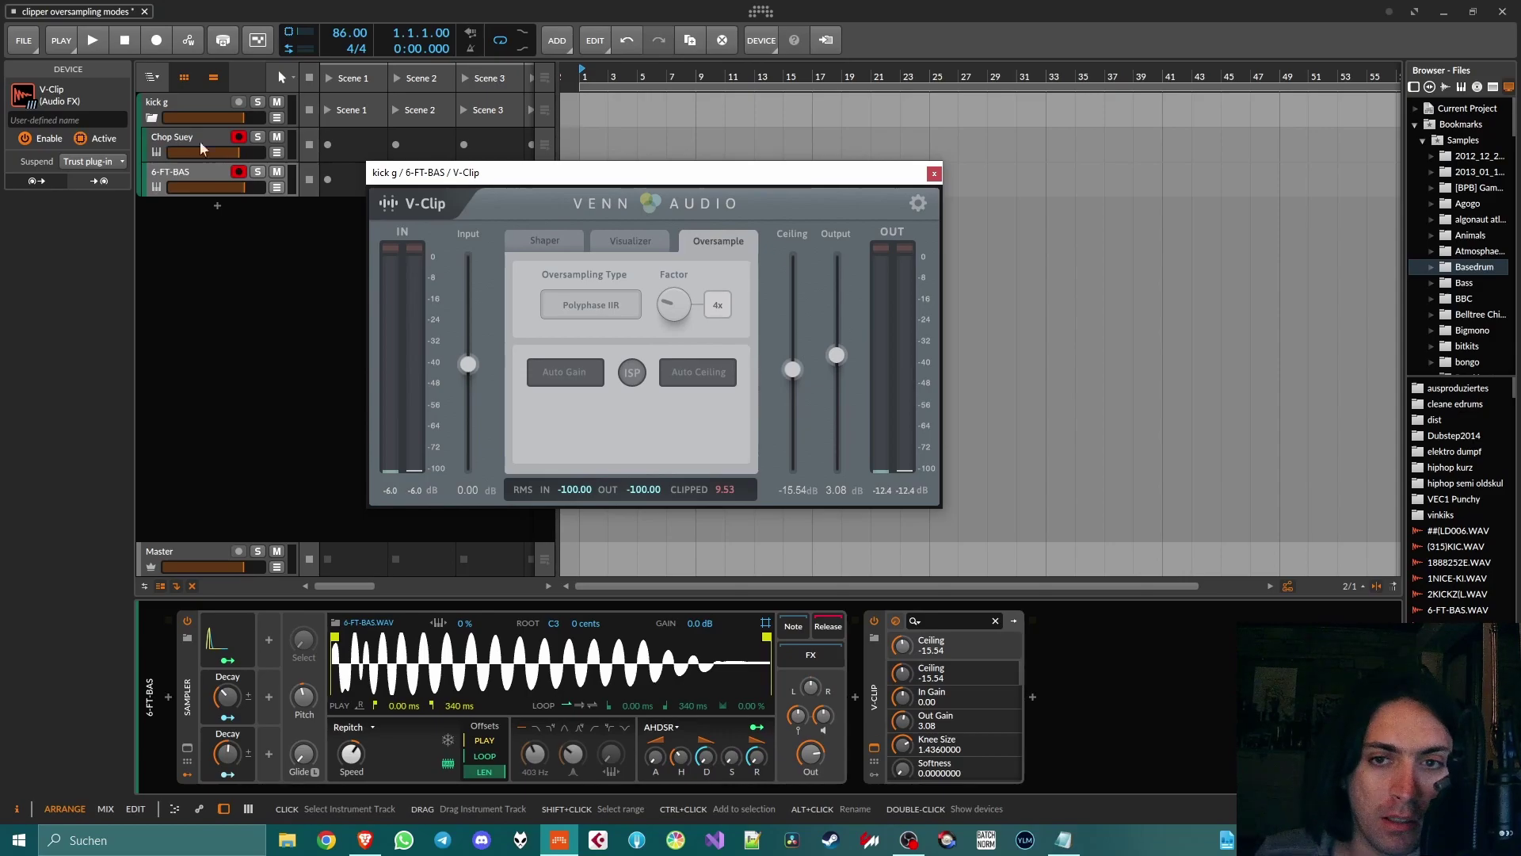
{"action": "left_click", "coordinate": [591, 303]}
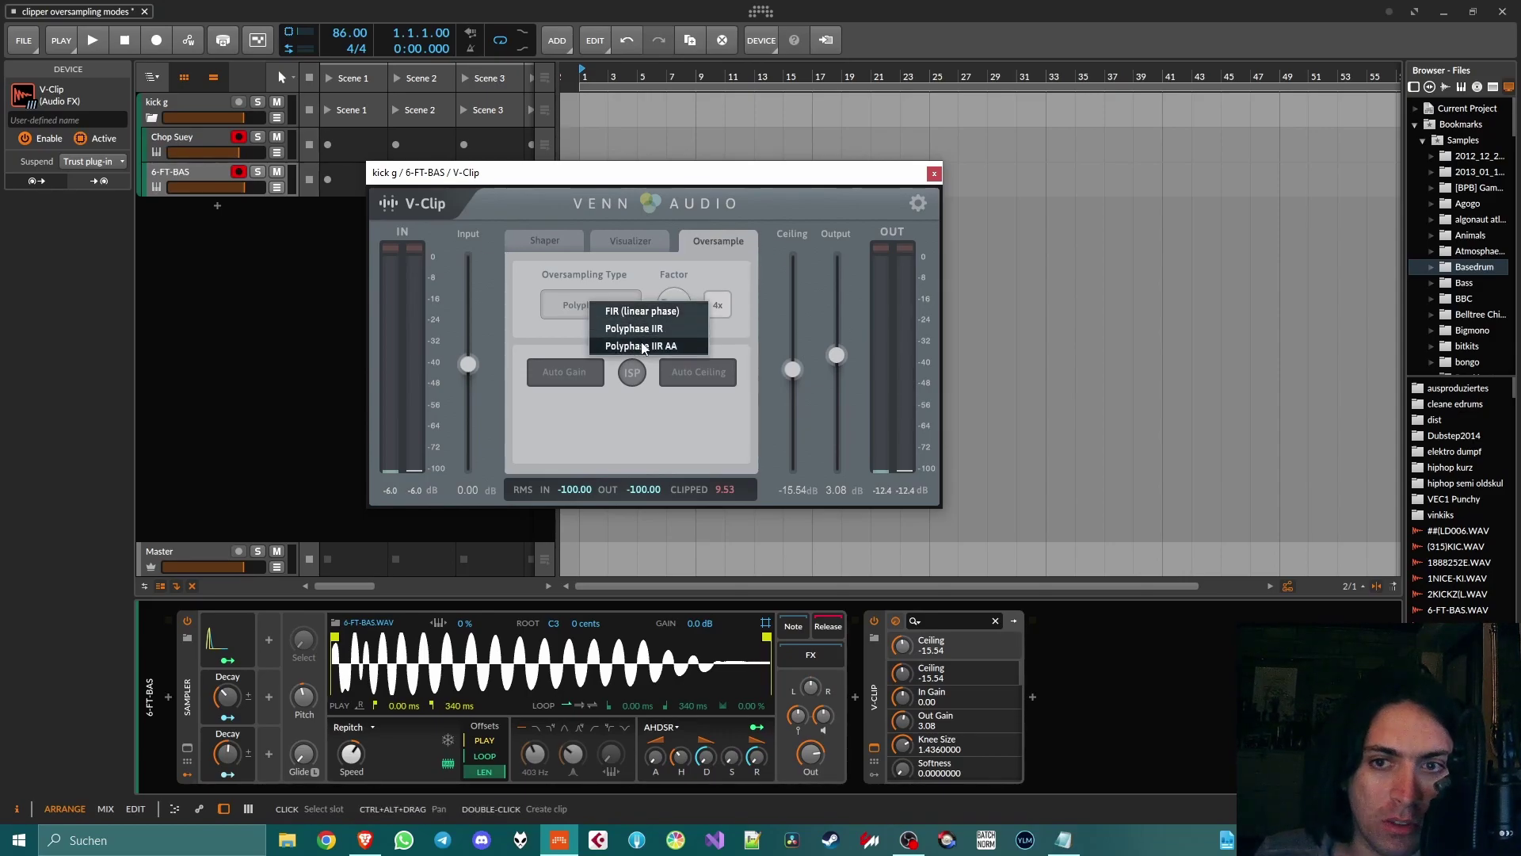
{"action": "left_click", "coordinate": [663, 441]}
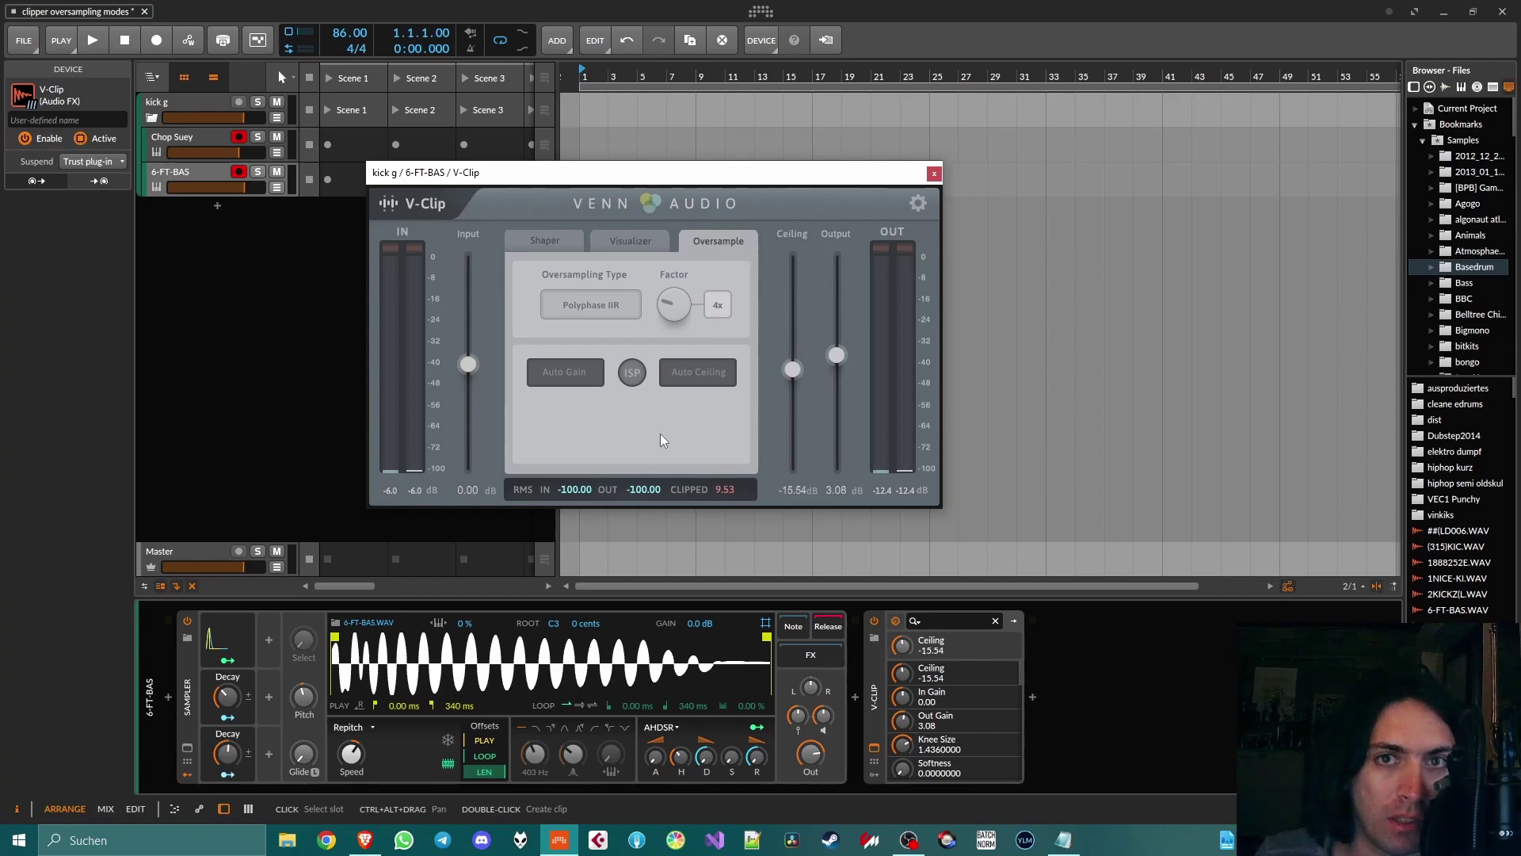